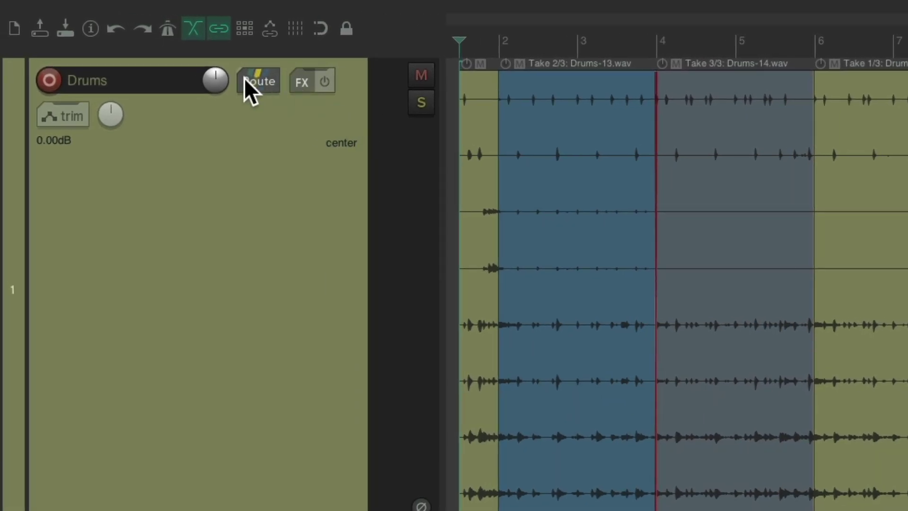
Confirm the Drums track's routing stays at 8 track channels.
click(182, 75)
click(578, 112)
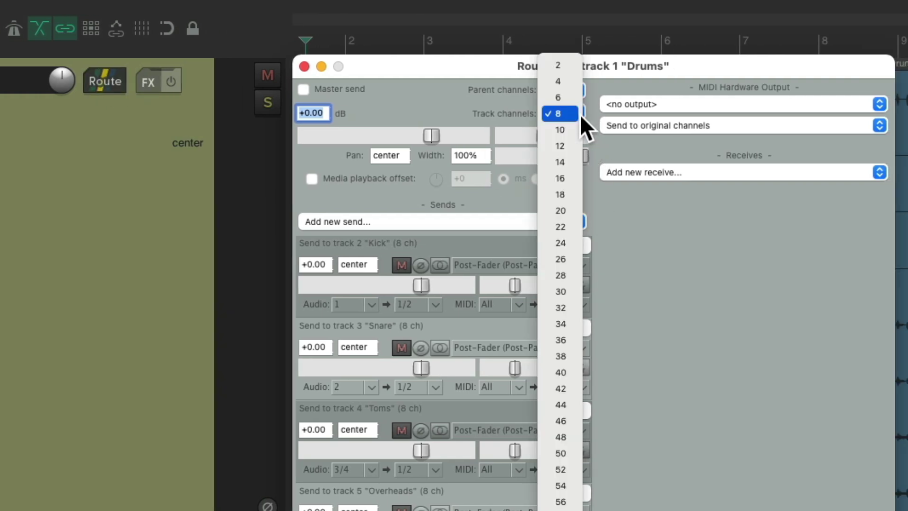
click(580, 115)
click(304, 67)
Arm the Drums track and confirm its input is the 8-channel Input 1–Input 8.
click(49, 80)
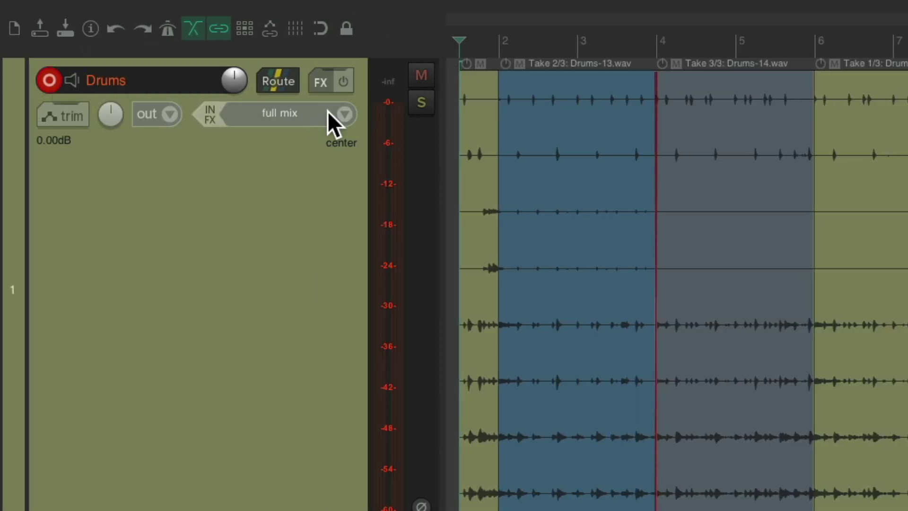
click(341, 117)
mouse_move(348, 148)
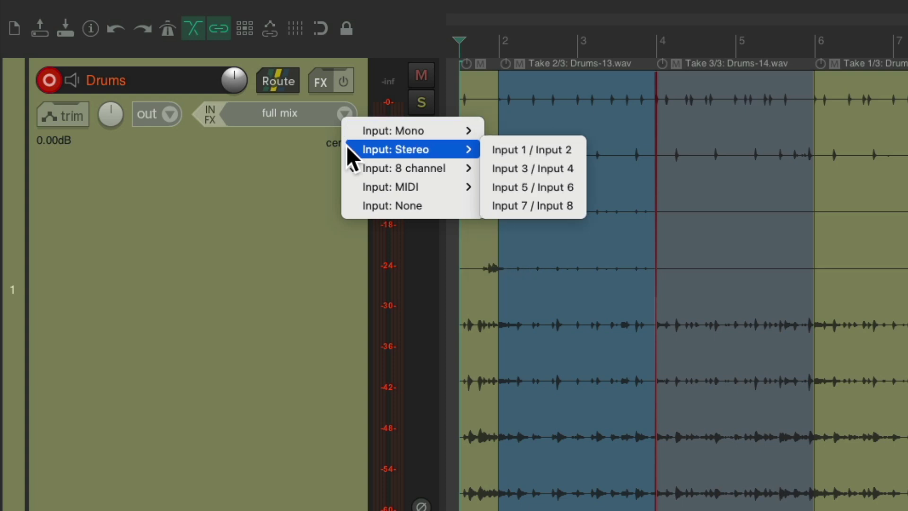
mouse_move(351, 165)
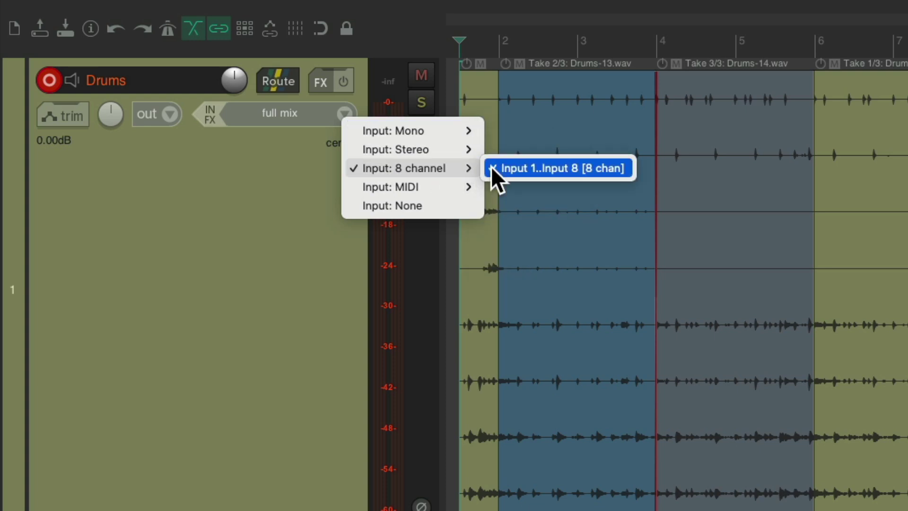
click(527, 172)
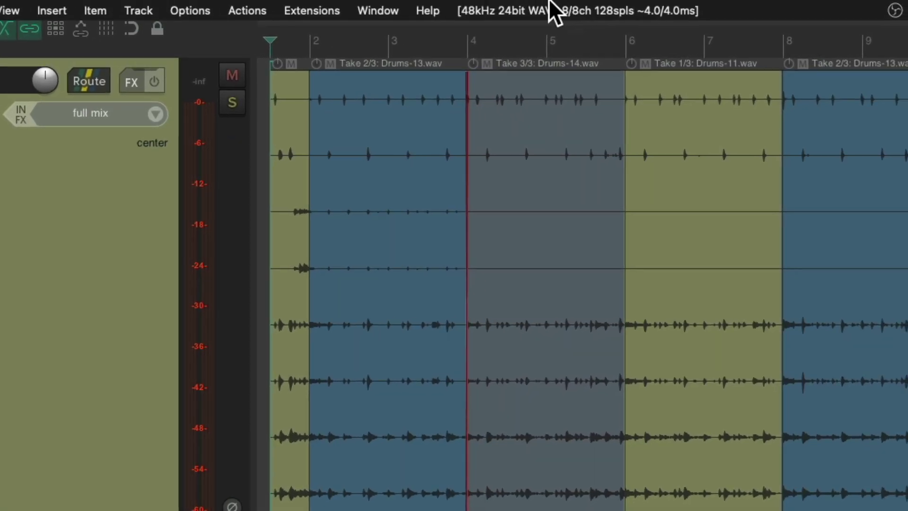
click(622, 8)
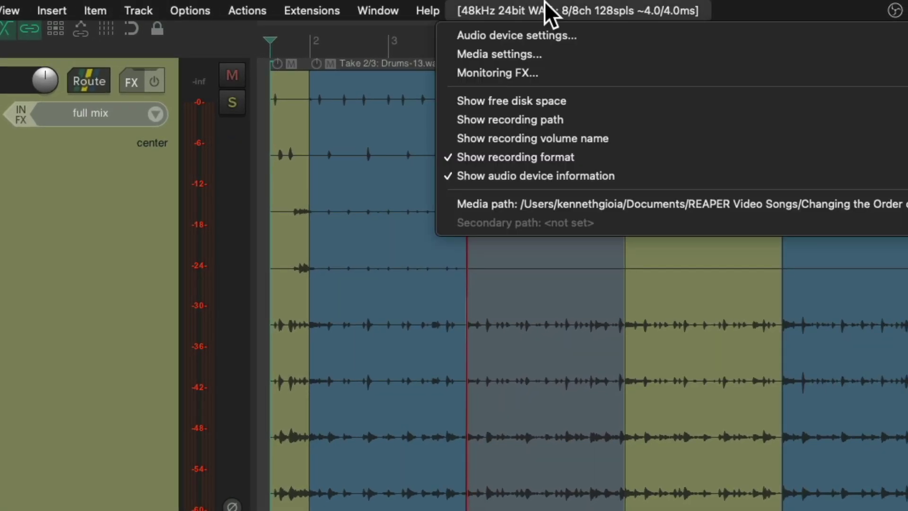
click(581, 29)
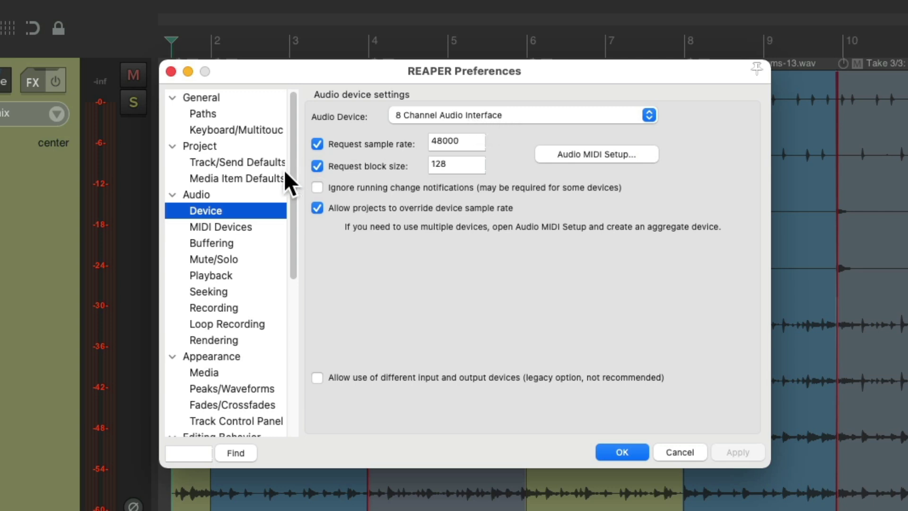
click(260, 193)
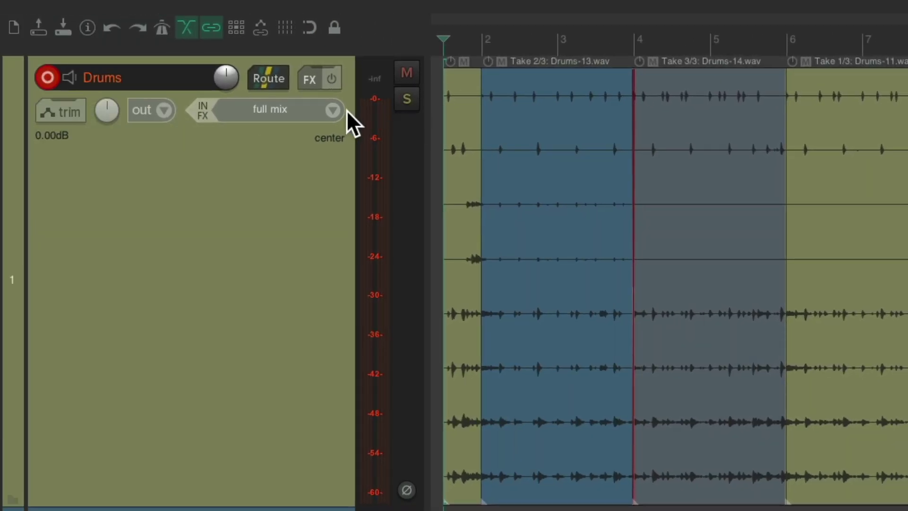
Browse the Drums track's Mono, Stereo and 8 channel input lists, still named Input 1 to Input 8.
click(332, 110)
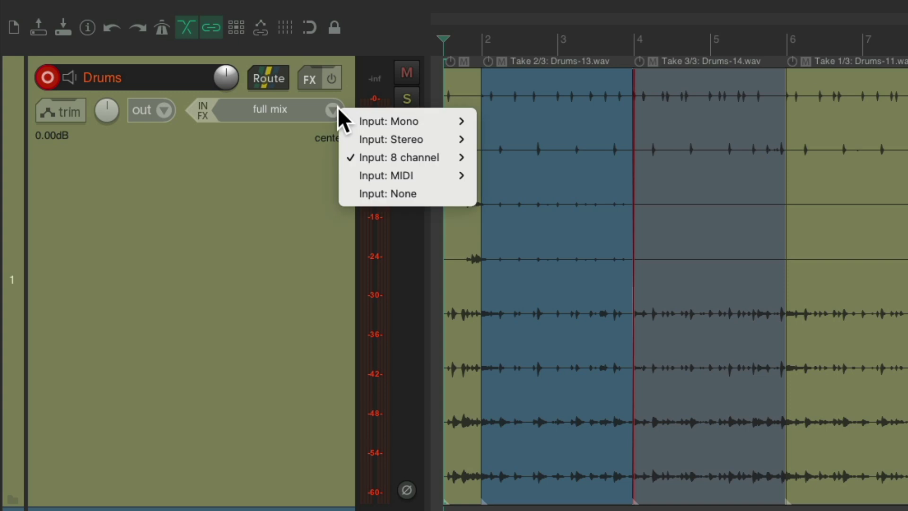
mouse_move(352, 118)
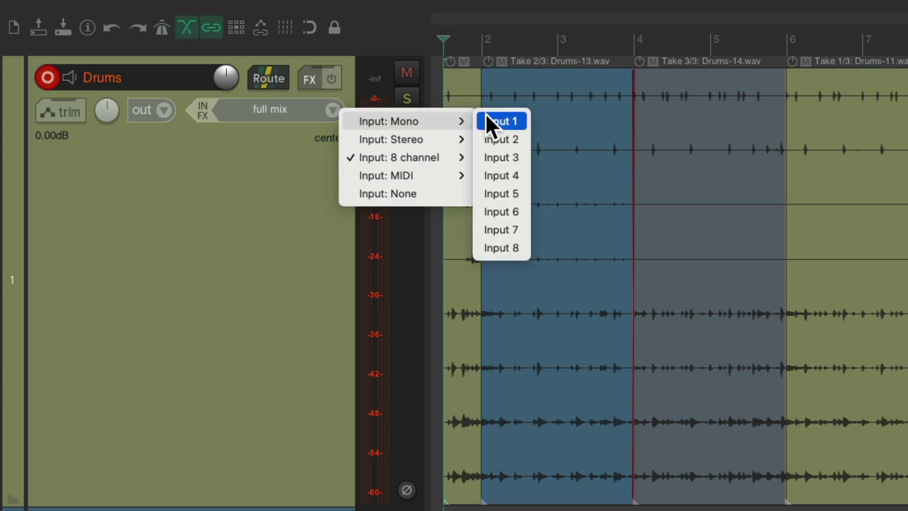
mouse_move(437, 141)
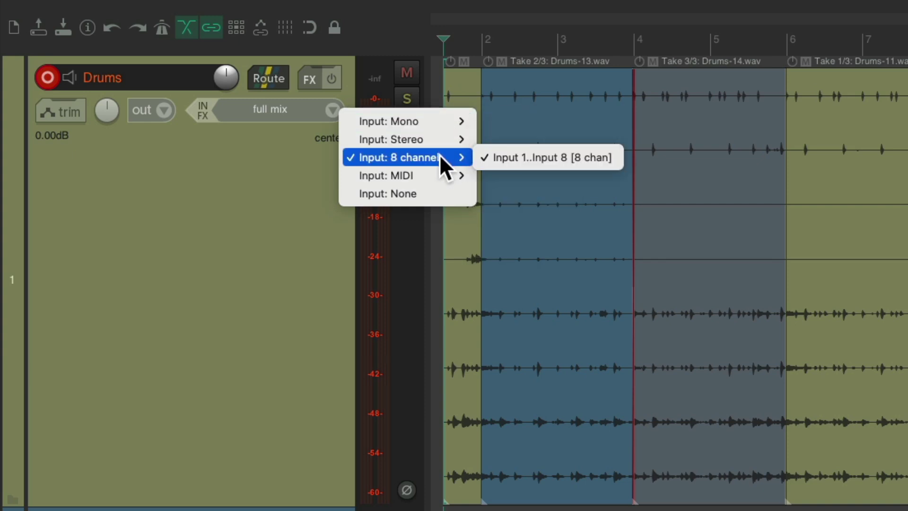
Turn on input channel name aliasing in Audio preferences and open the alias list.
click(393, 22)
key(super+comma)
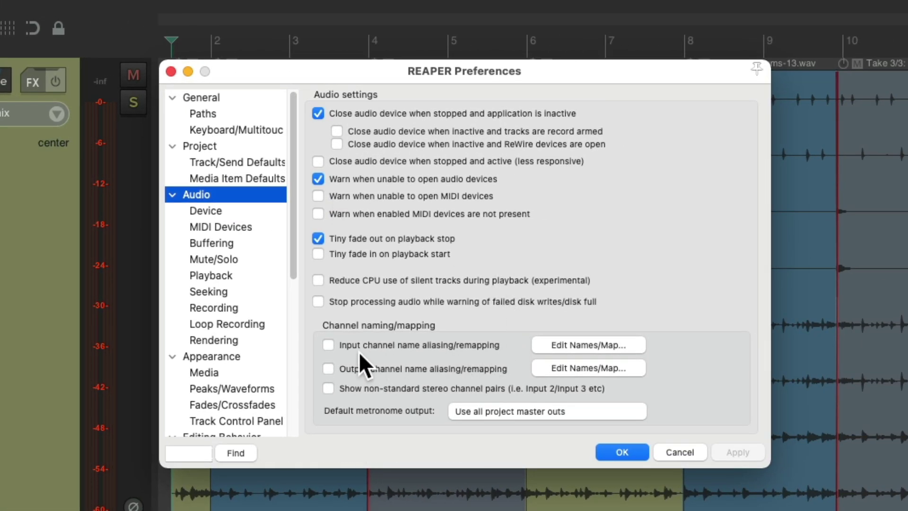
click(328, 344)
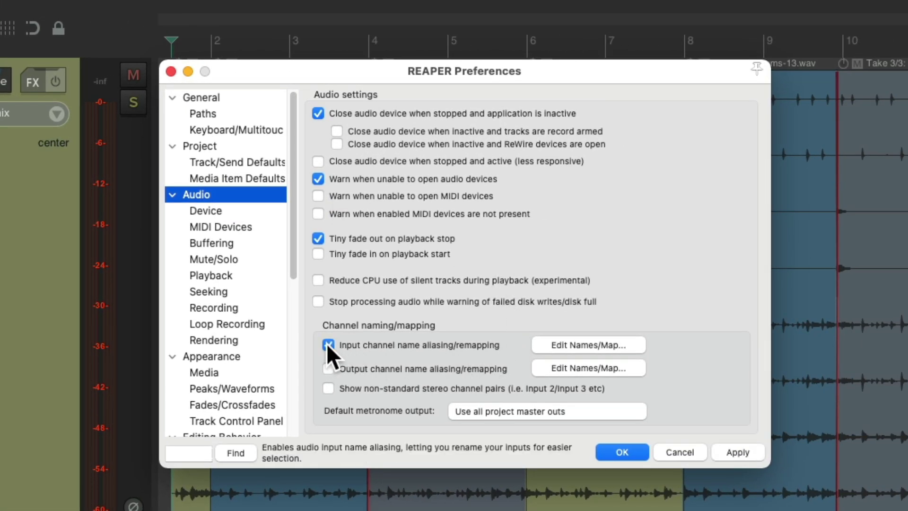
click(576, 344)
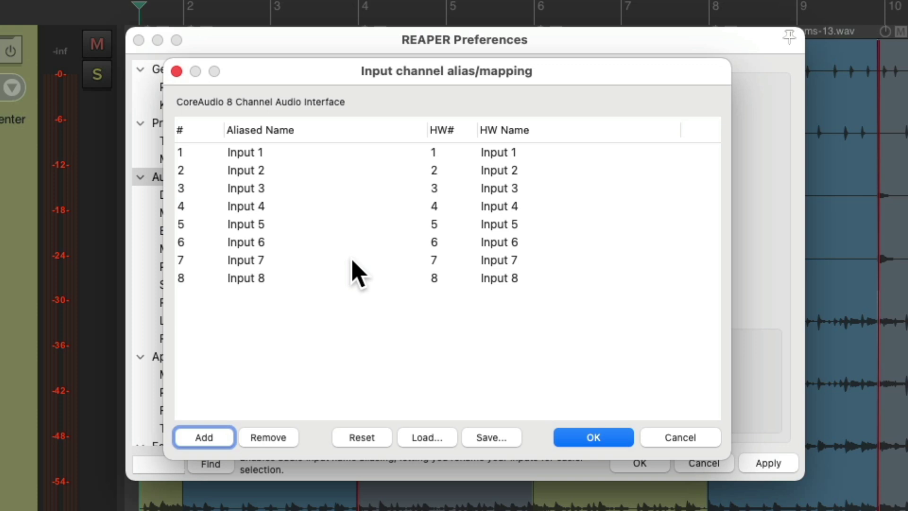
Name inputs 1–4 Kick, Snare, Rack Tom and Floor Tom.
double_click(316, 150)
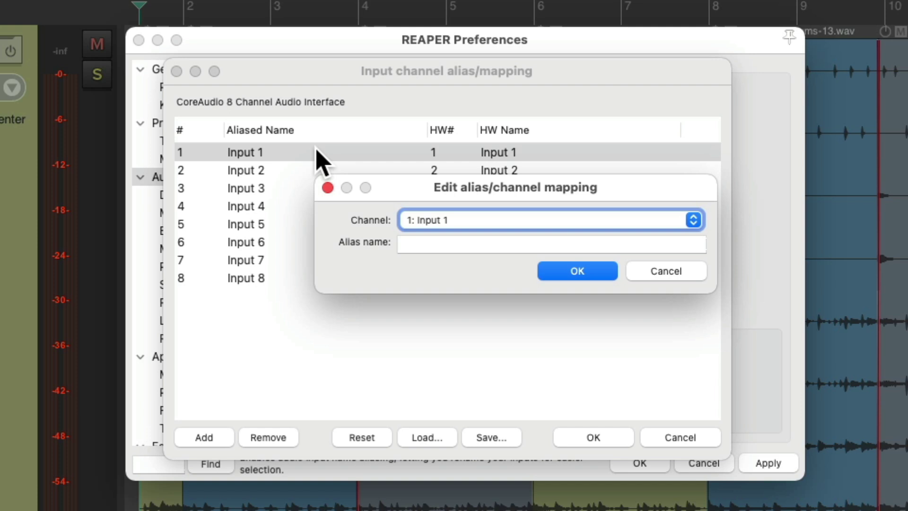
click(414, 248)
text(Kick)
key(Return)
double_click(344, 170)
key(Tab)
text(Snare)
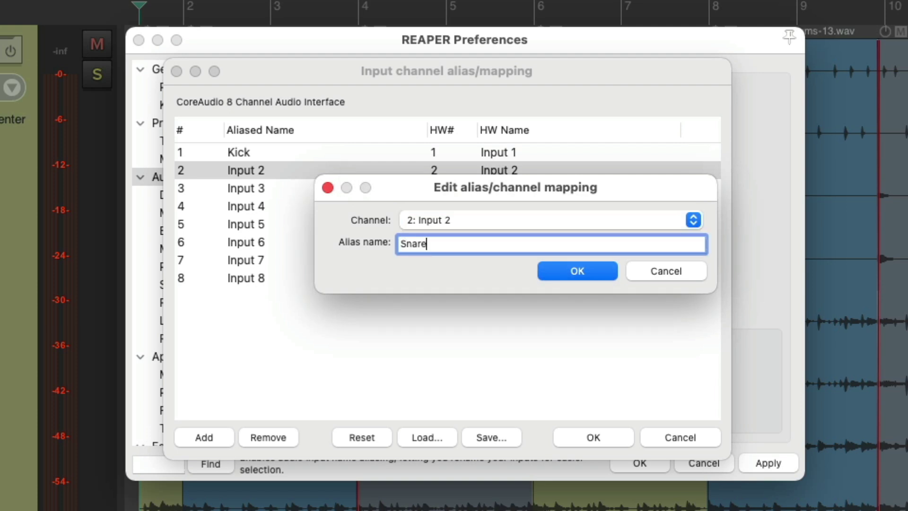
key(Return)
key(Down)
key(Return)
key(Tab)
text(Rack Tom)
key(Return)
key(Down)
key(Return)
key(Tab)
text(Floor Tom)
key(Return)
Name inputs 5–8 Overhead L, Overhead R, Room L and Room R.
key(Down)
key(Return)
key(Tab)
text(Overhead L)
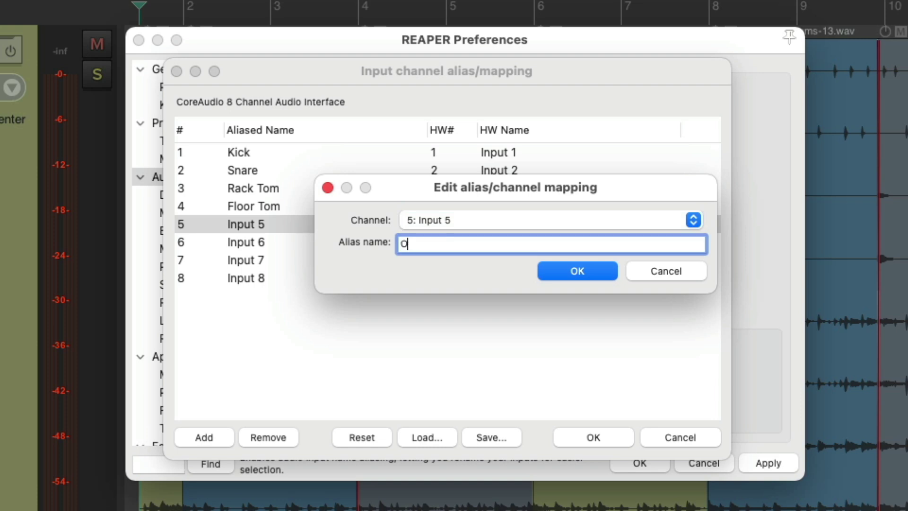
key(Return)
key(Down)
key(Return)
key(Tab)
text(Overhead R)
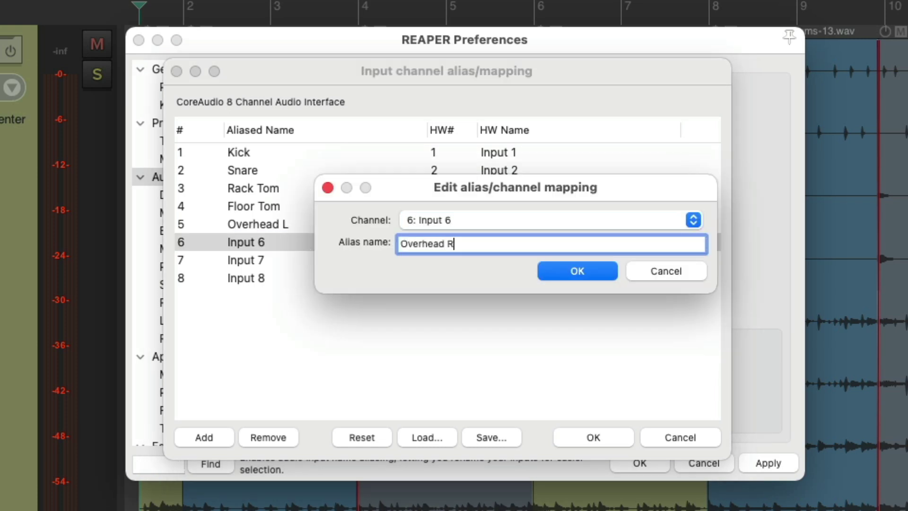
key(Return)
key(Down)
key(Return)
key(Tab)
text(Room L)
key(Return)
key(Down)
key(Return)
key(Tab)
text(Room R)
key(Return)
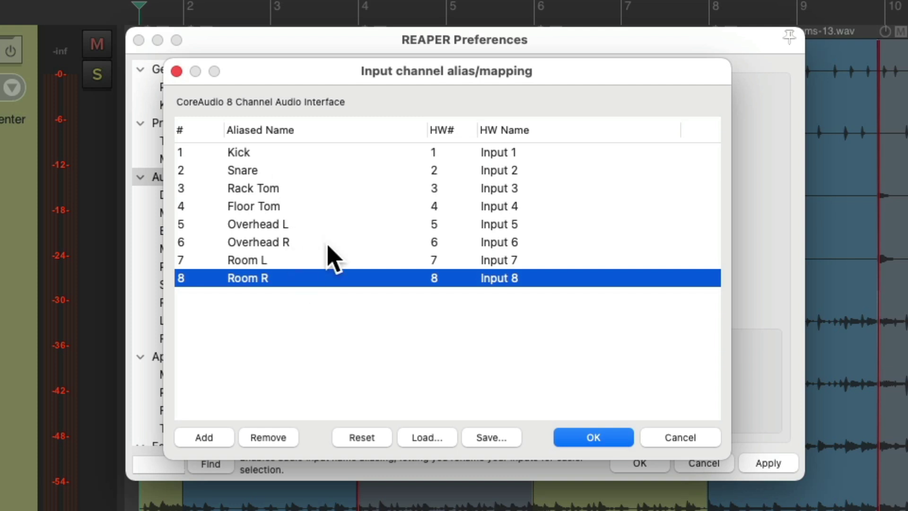
click(589, 438)
click(631, 463)
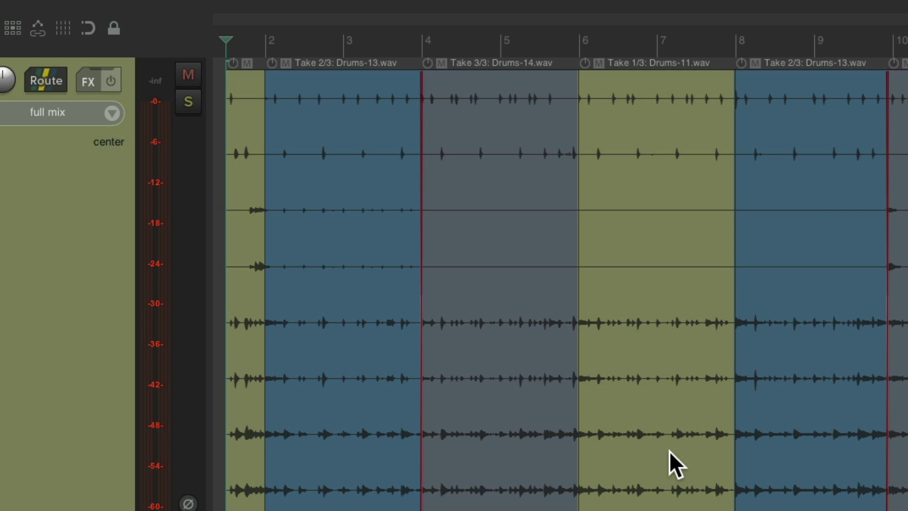
click(113, 115)
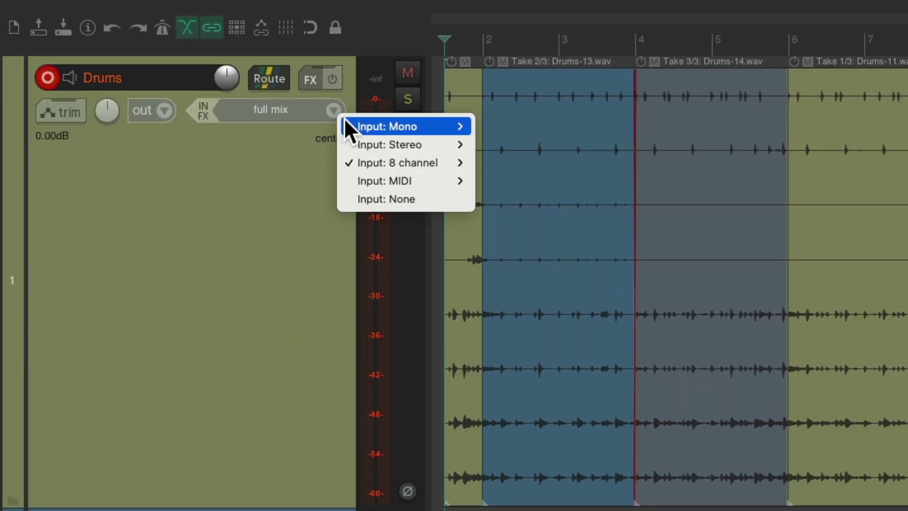
mouse_move(349, 127)
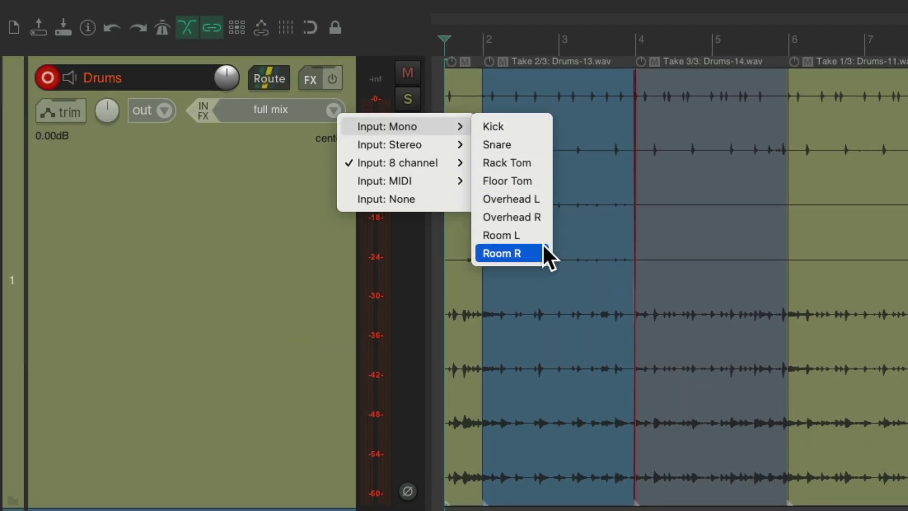
mouse_move(447, 144)
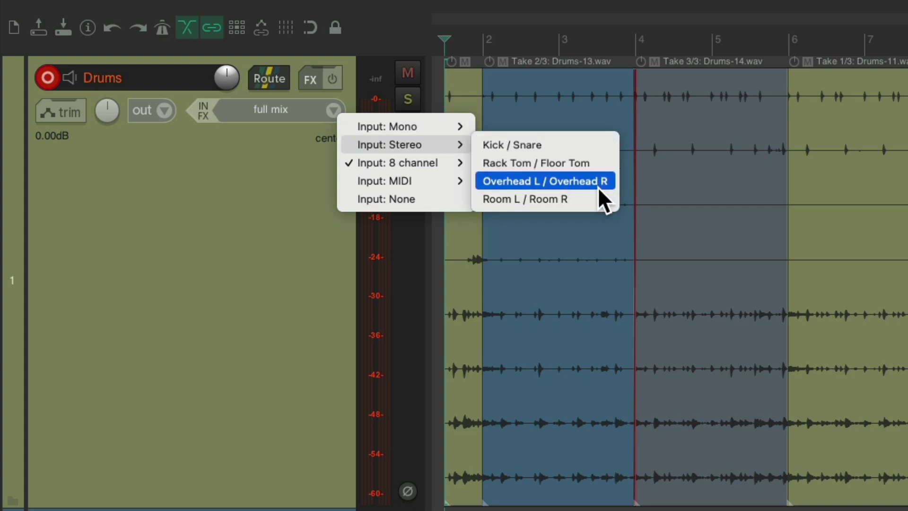
mouse_move(461, 162)
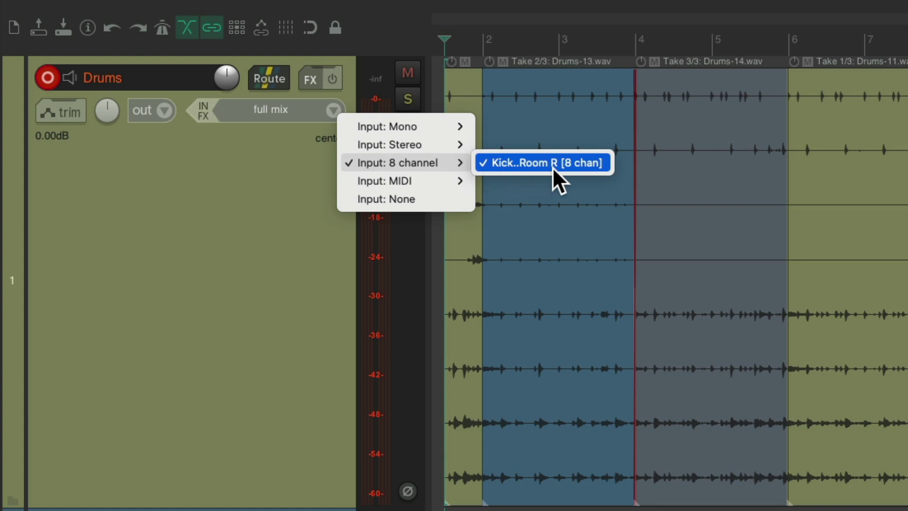
click(406, 41)
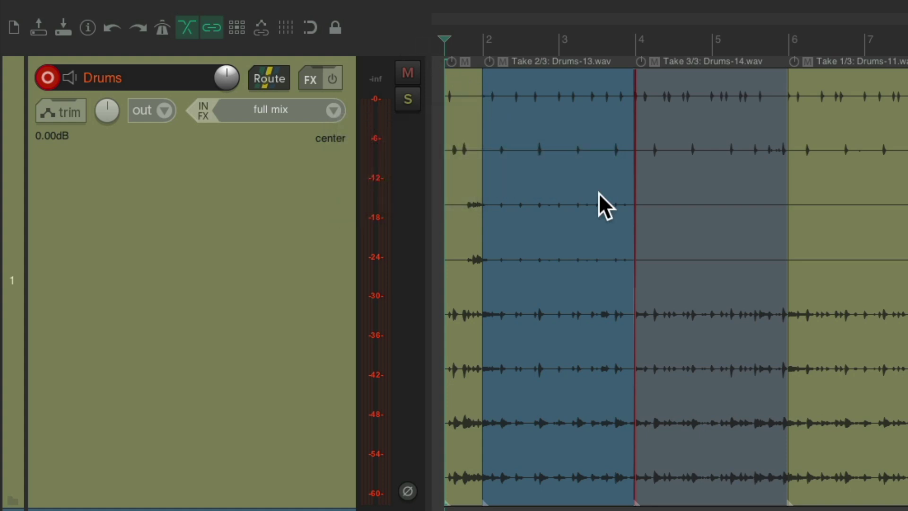
key(super+comma)
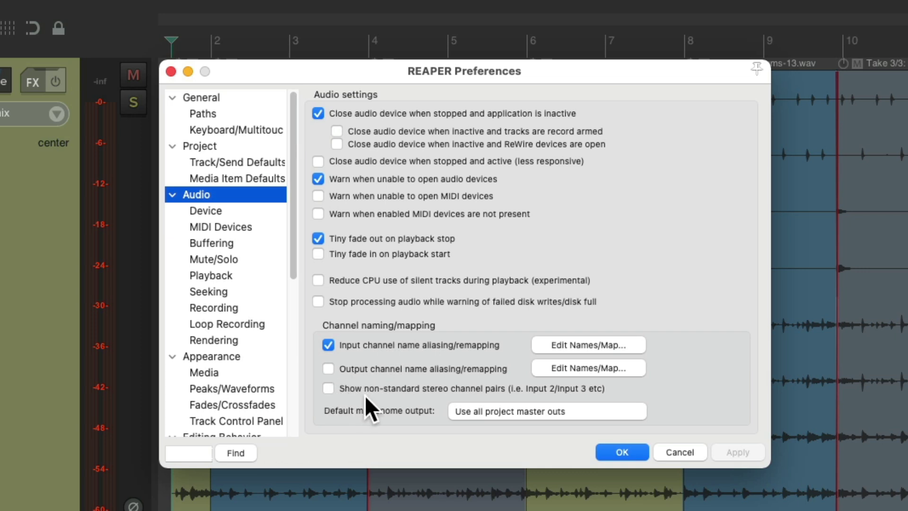
Enable non-standard stereo channel pairs and review the Drums track's stereo input list.
click(330, 388)
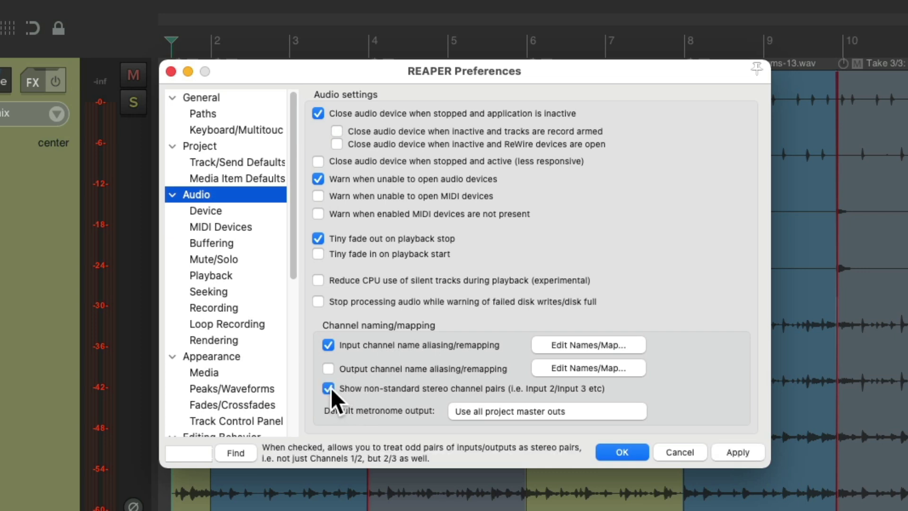
click(597, 450)
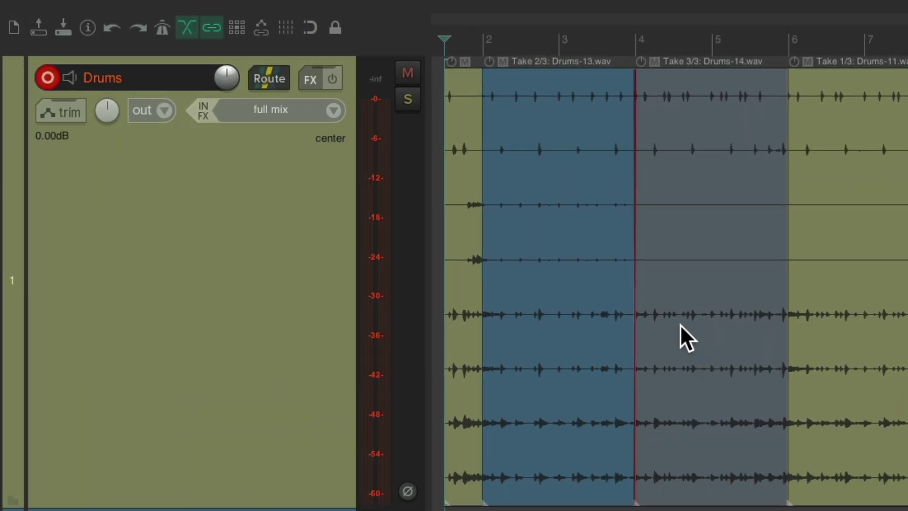
click(333, 109)
mouse_move(340, 141)
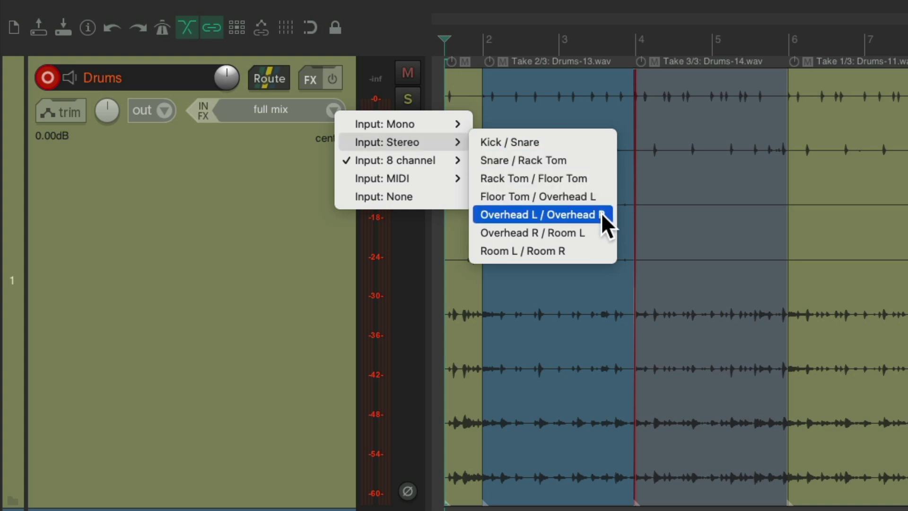
click(710, 217)
Turn non-standard stereo channel pairs back off and recheck the stereo input list.
key(super+comma)
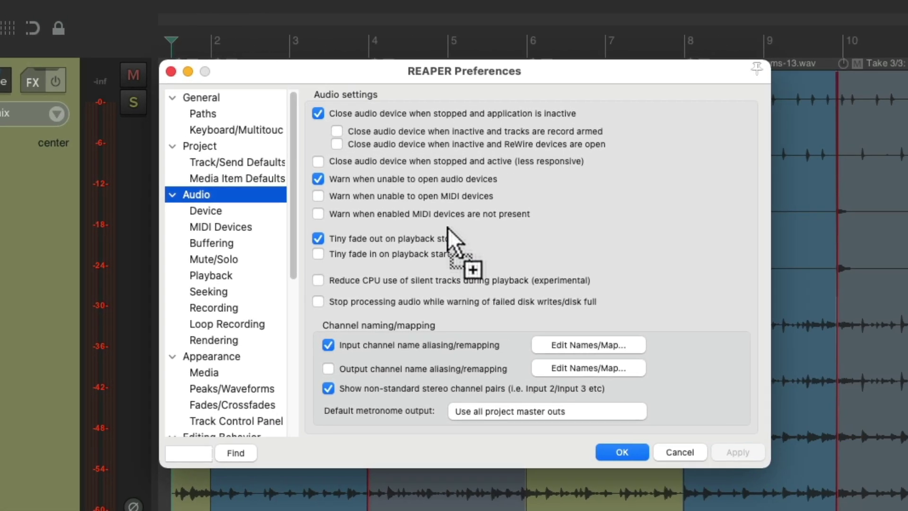
click(328, 388)
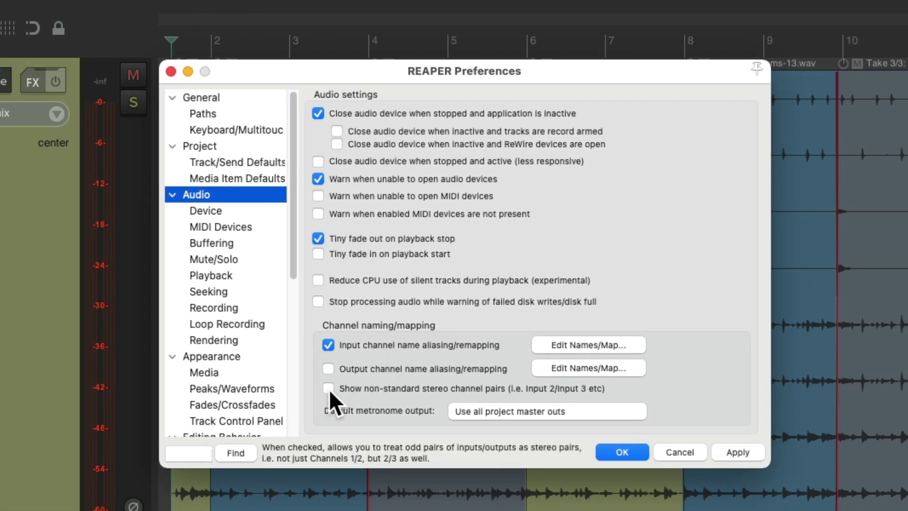
key(Return)
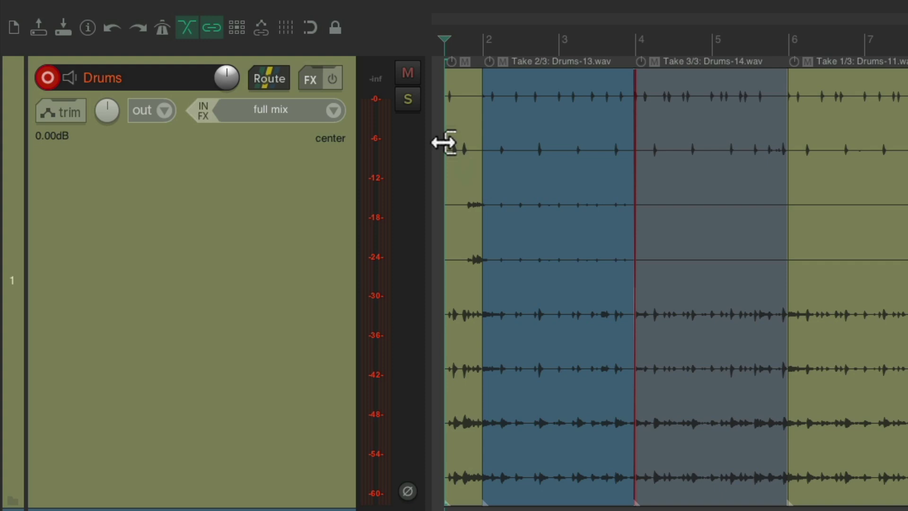
click(333, 110)
mouse_move(341, 141)
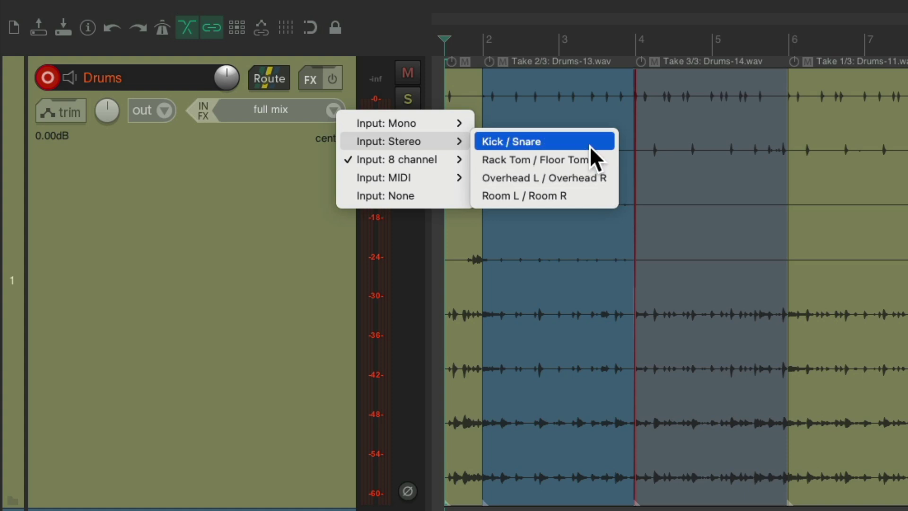
click(399, 36)
Rename alias row 8 to Snare and row 2 to Room R, then close Preferences.
key(super+comma)
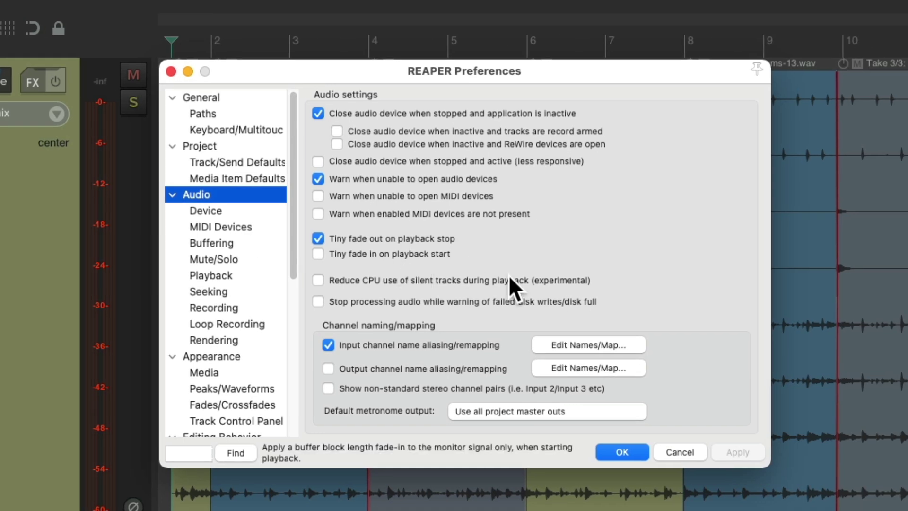
click(694, 340)
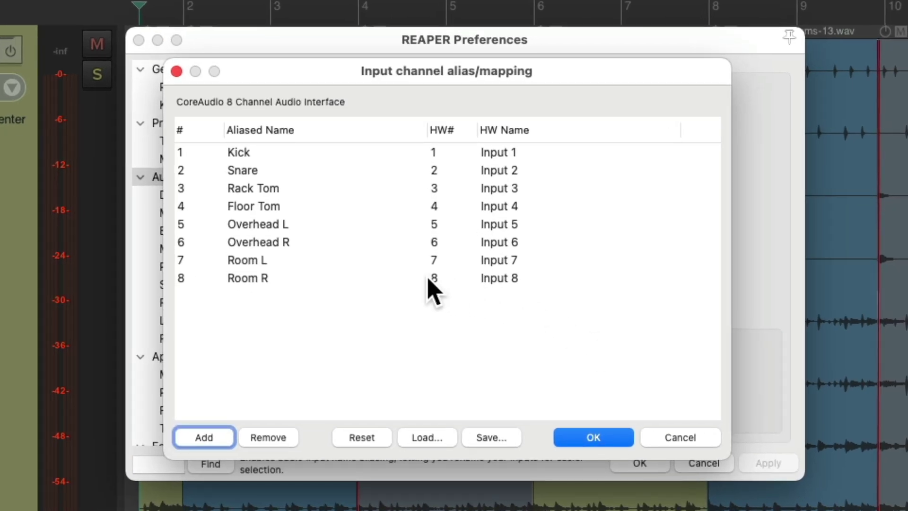
double_click(316, 278)
text(Snare)
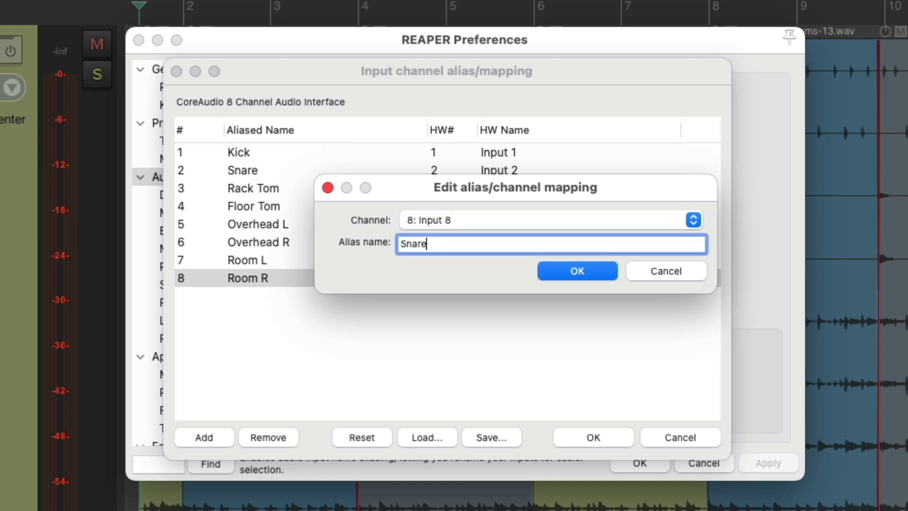
key(Return)
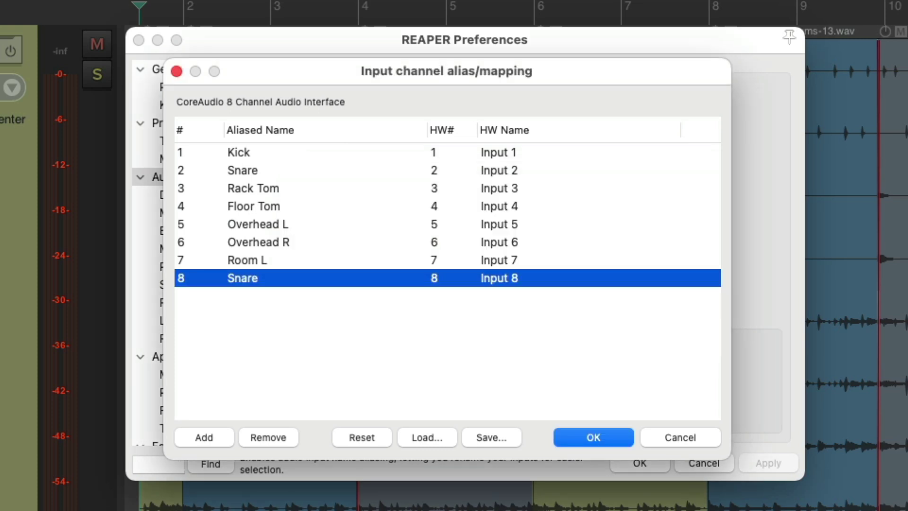
double_click(307, 170)
text(R)
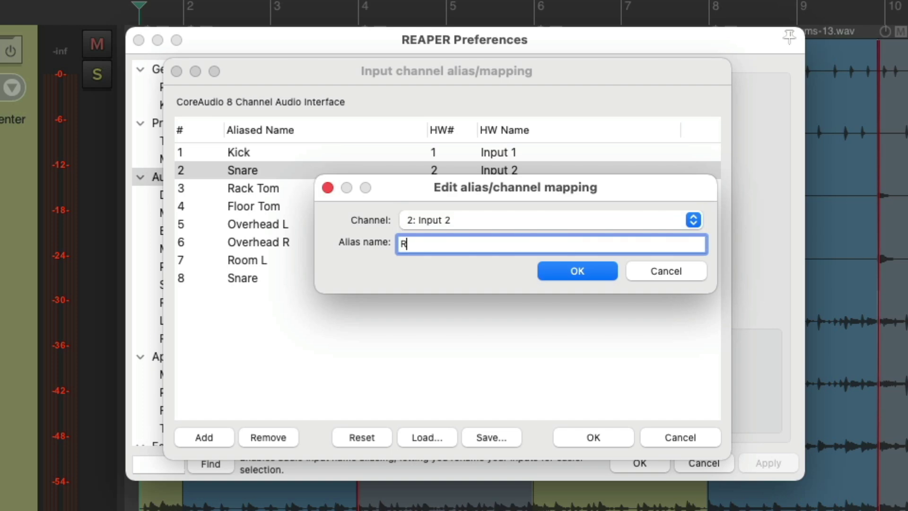
text(oom R)
key(Return)
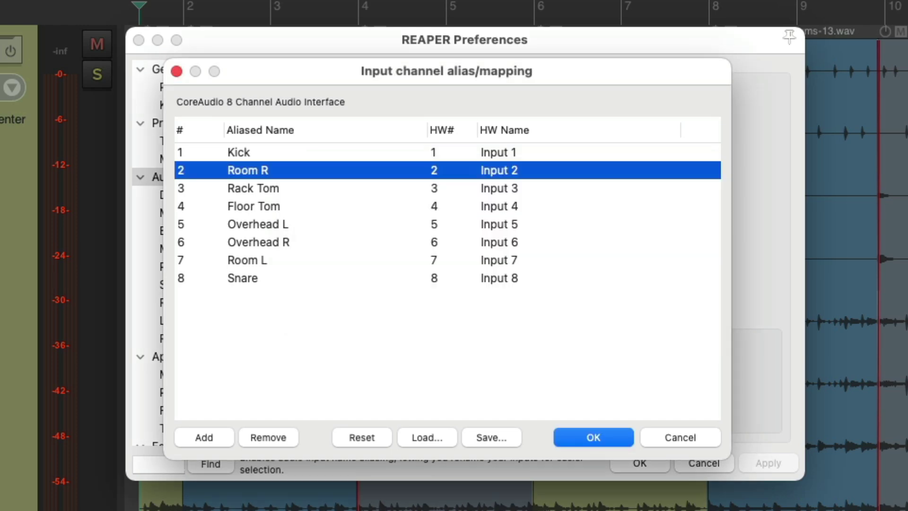
key(Return)
key(Return)
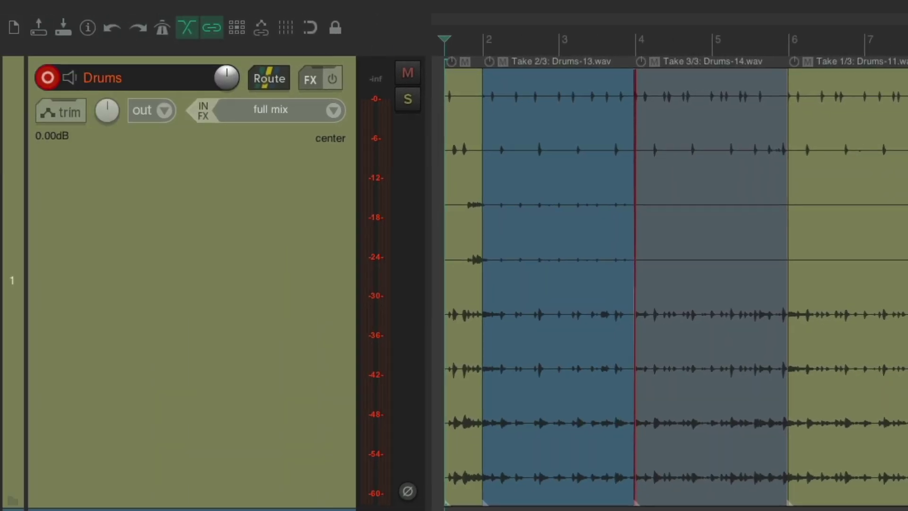
Verify the input submenus list Room R second and Snare last, then reopen Preferences.
click(334, 110)
mouse_move(357, 122)
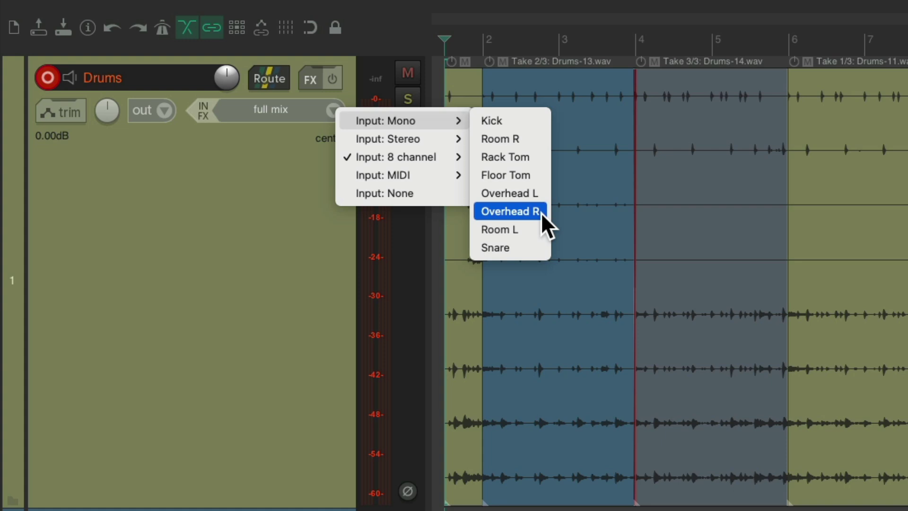
mouse_move(450, 137)
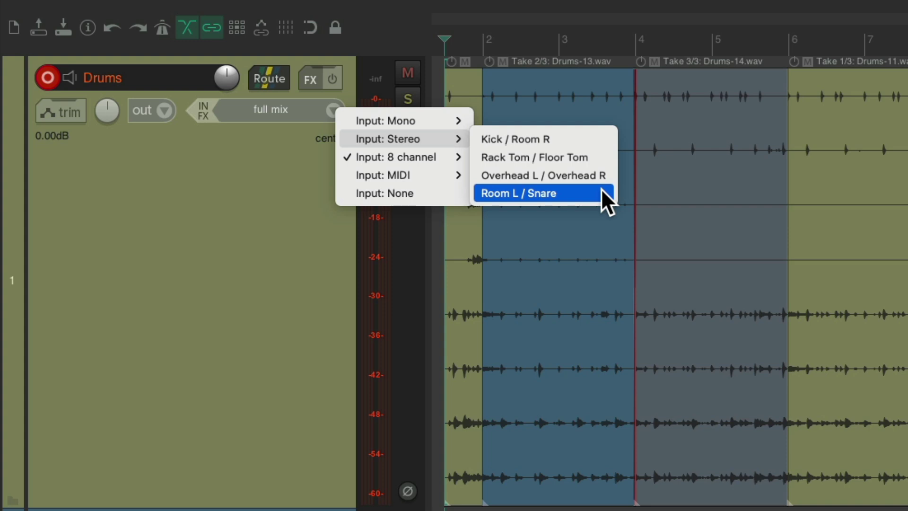
mouse_move(431, 158)
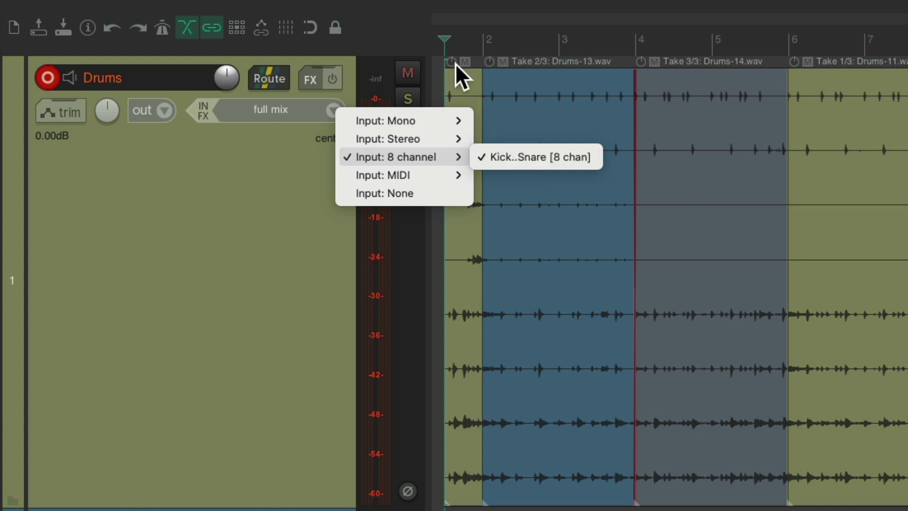
click(399, 25)
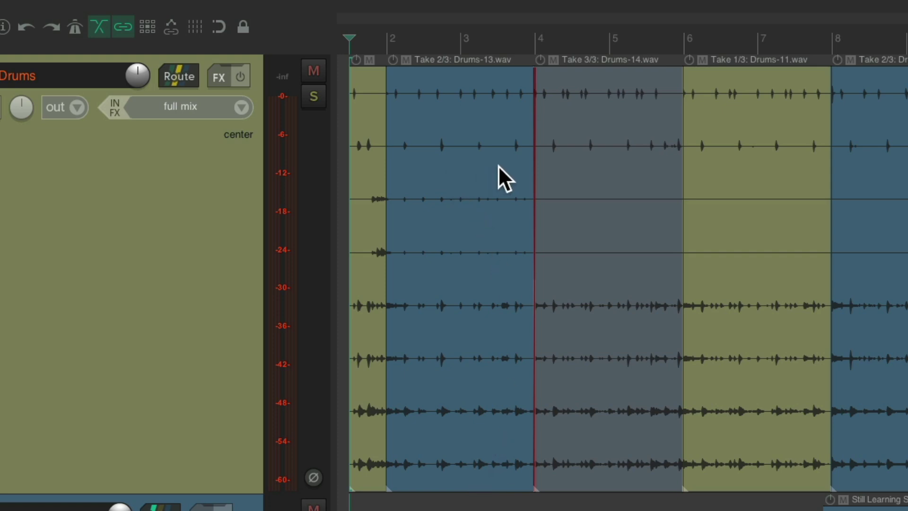
key(super+comma)
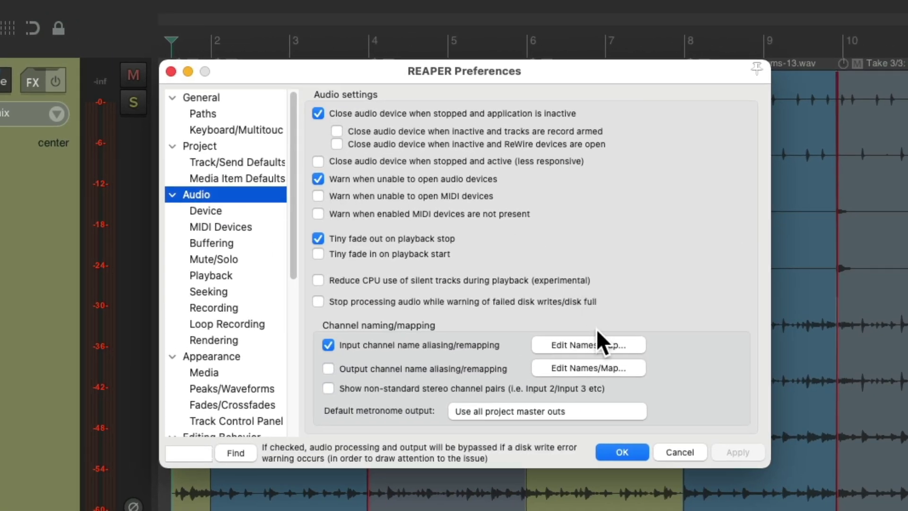
Drag Room R to the bottom of the alias list and Snare up to row 2 under Kick.
click(599, 344)
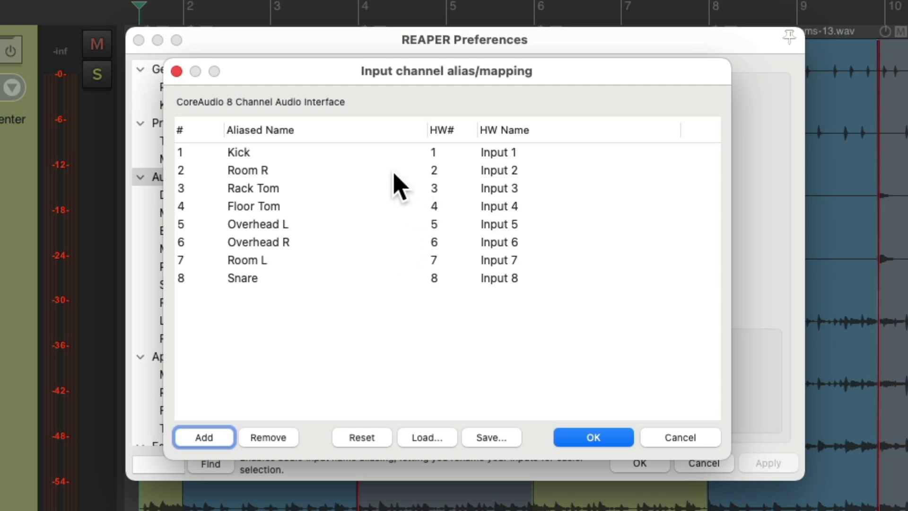
click(331, 173)
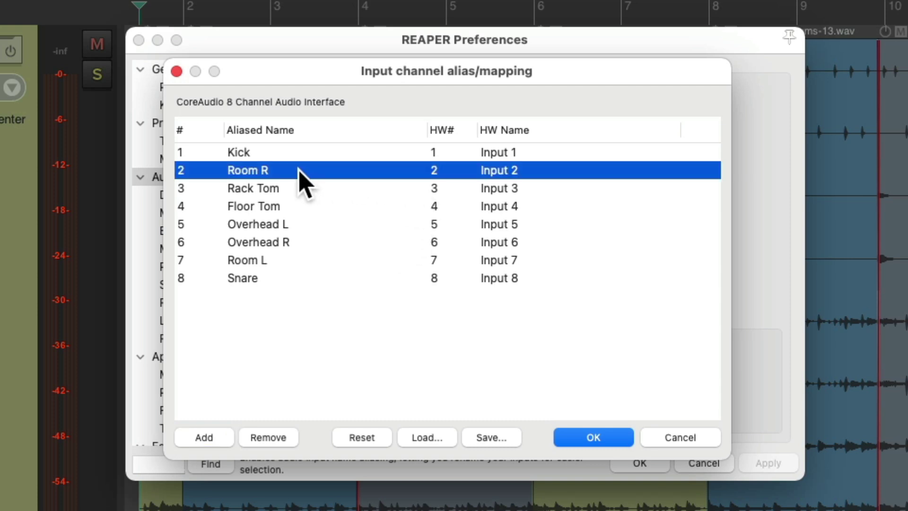
drag(299, 169, 306, 272)
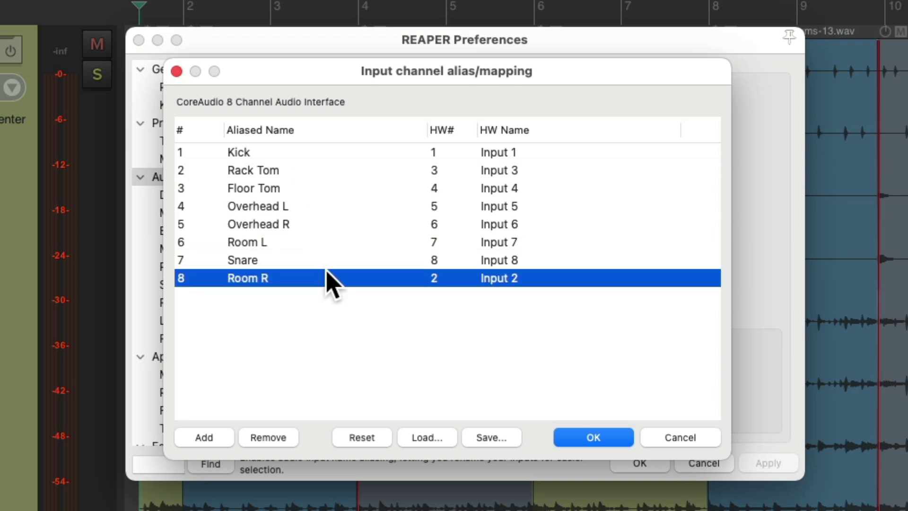
click(317, 260)
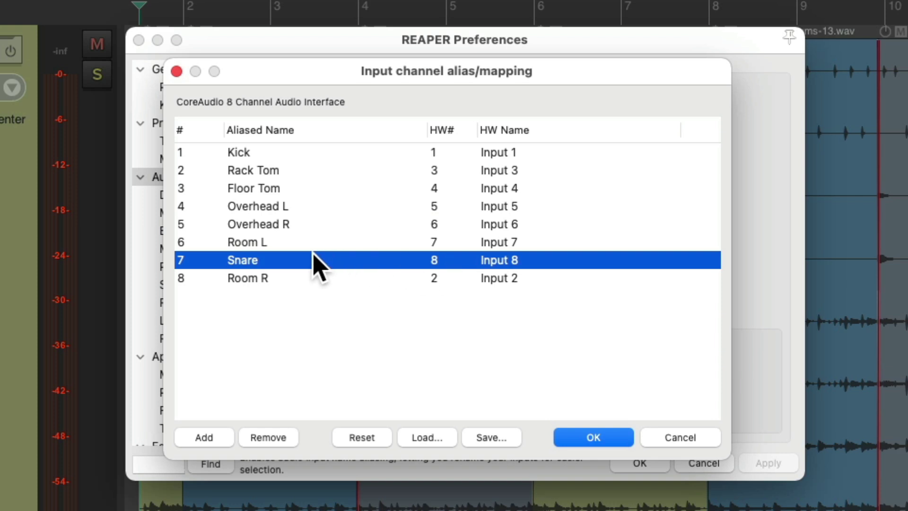
drag(314, 257, 314, 165)
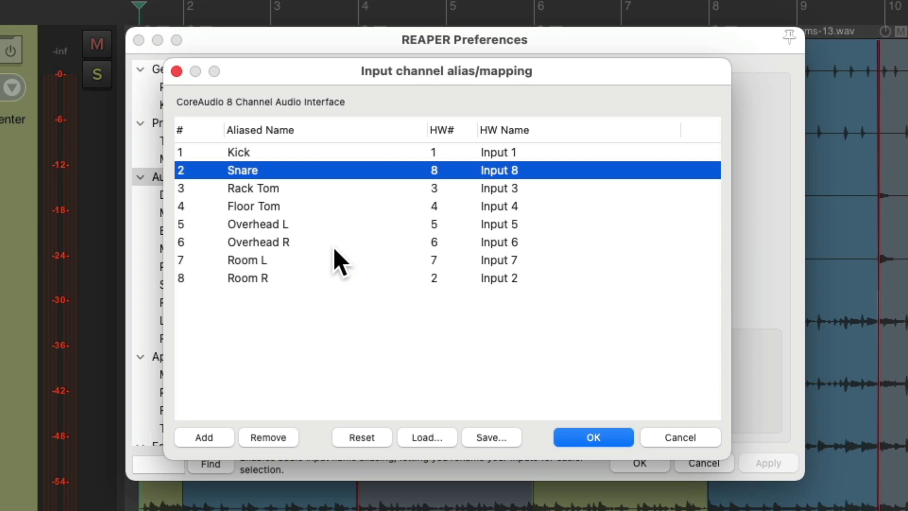
Accept the new alias order and check the Mono and 8 channel inputs run Kick through Room R.
click(592, 436)
click(639, 463)
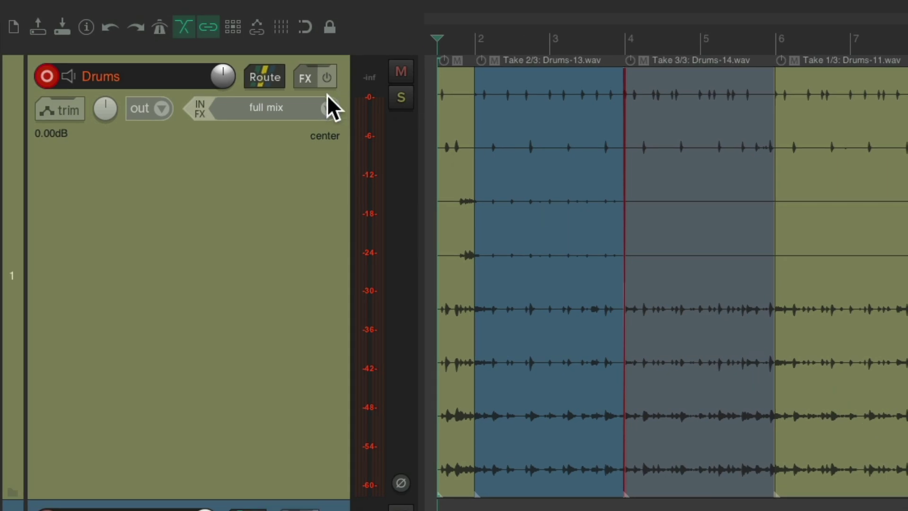
click(327, 105)
mouse_move(449, 117)
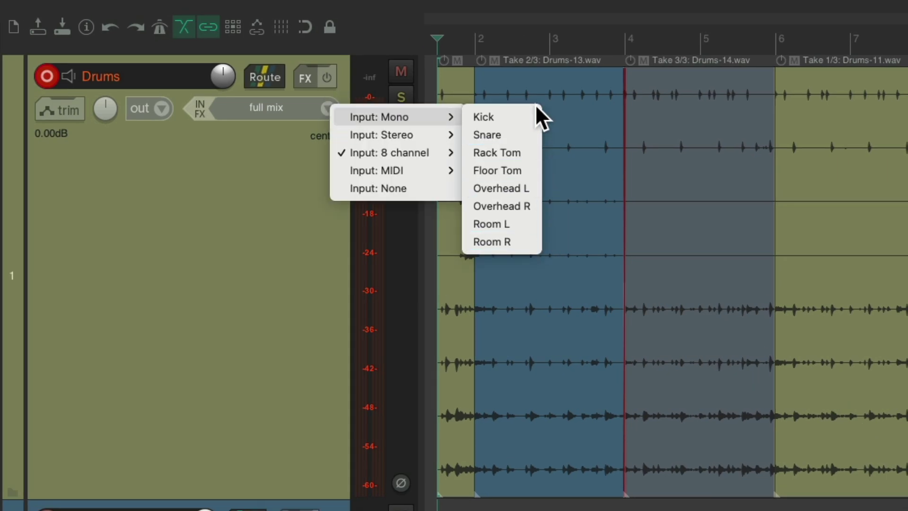
mouse_move(433, 134)
mouse_move(438, 157)
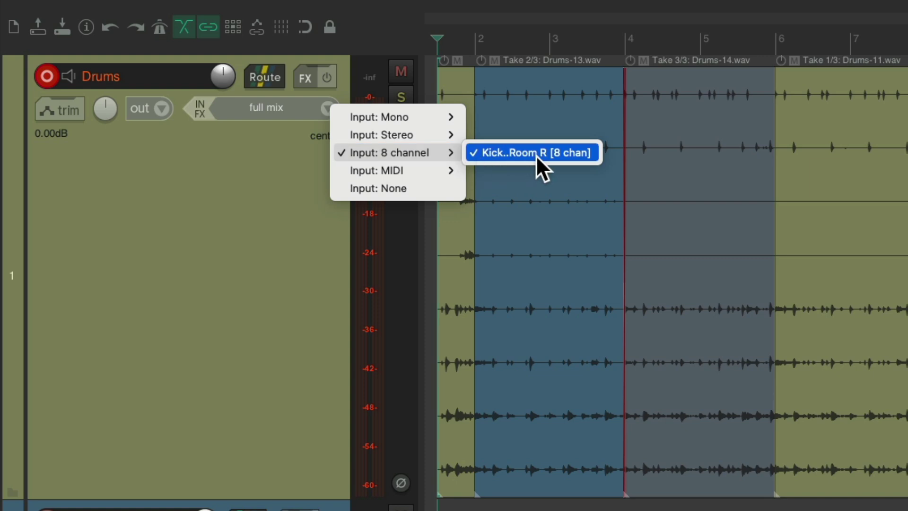
Remap the Overhead L alias to hardware Input 6.
click(385, 24)
key(super+comma)
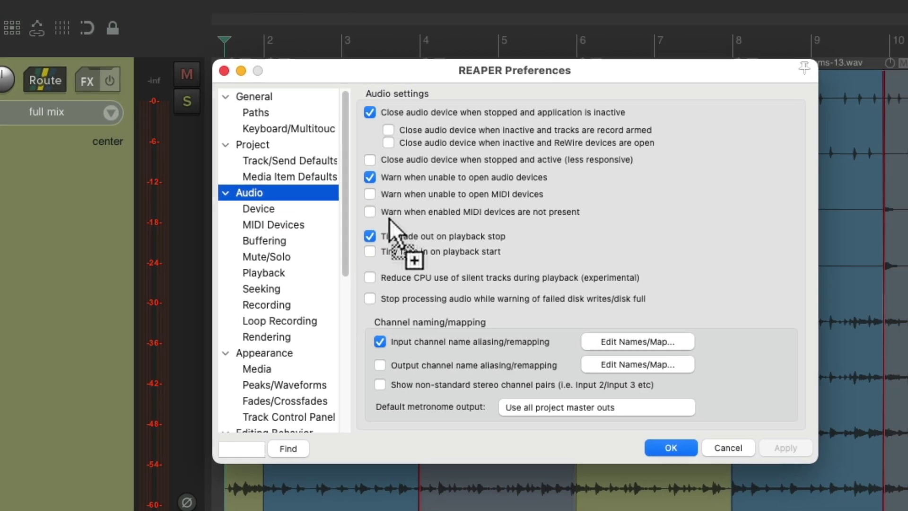
click(636, 342)
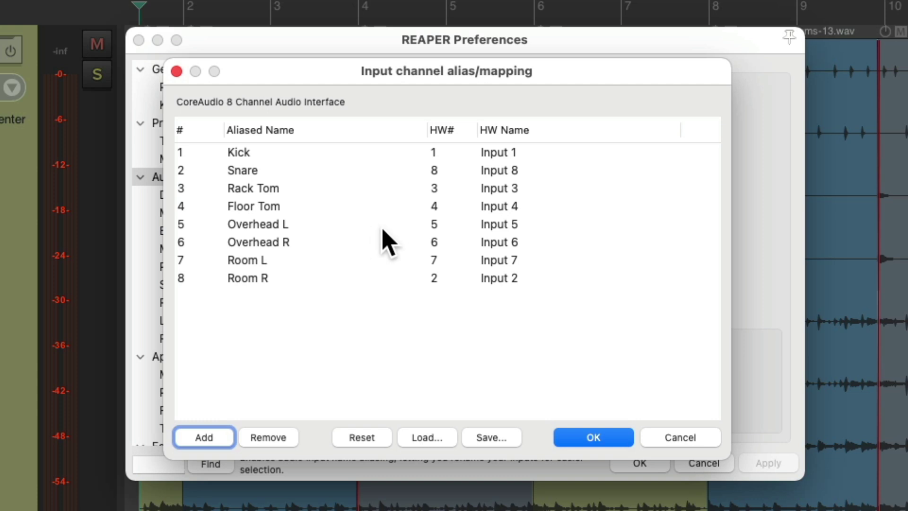
double_click(366, 226)
click(465, 222)
click(486, 241)
click(548, 270)
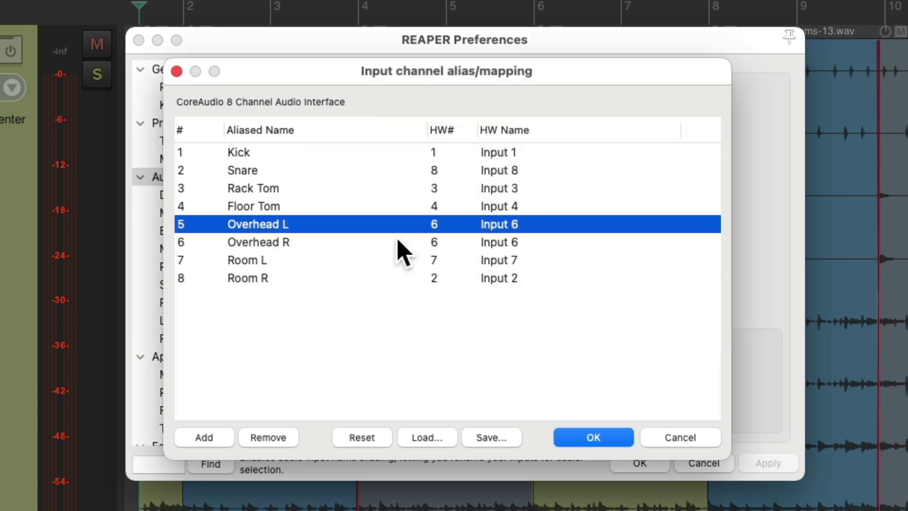
Remap the Overhead R alias to hardware Input 5 and apply the mapping.
double_click(397, 242)
click(502, 227)
click(499, 205)
click(569, 274)
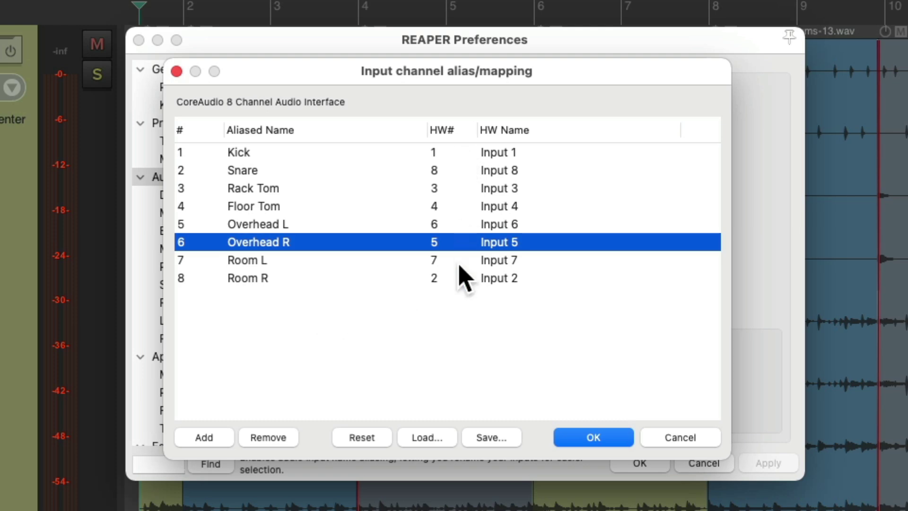
click(593, 438)
click(640, 463)
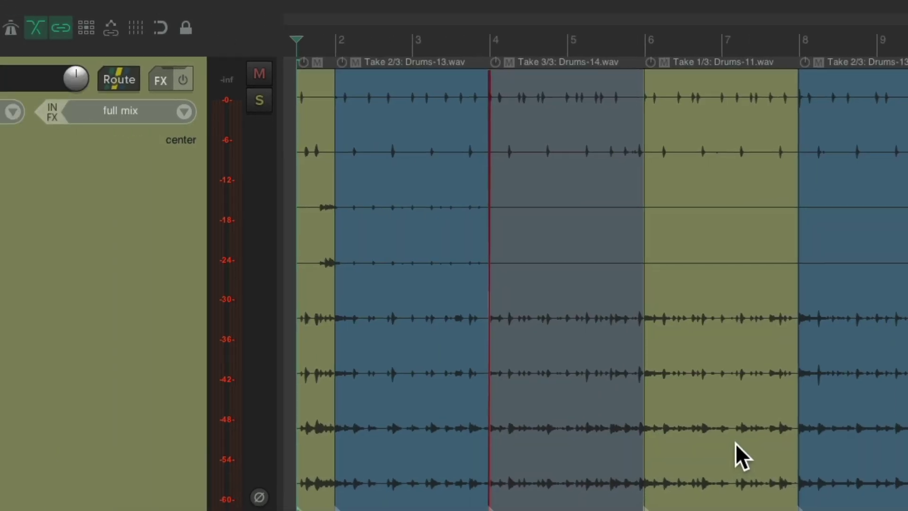
Check the Drums track's input submenus reflect the swapped overhead channels.
click(184, 111)
mouse_move(188, 145)
mouse_move(440, 160)
key(Escape)
Reopen the input alias list and drag Room L down and back to row 7.
key(super+comma)
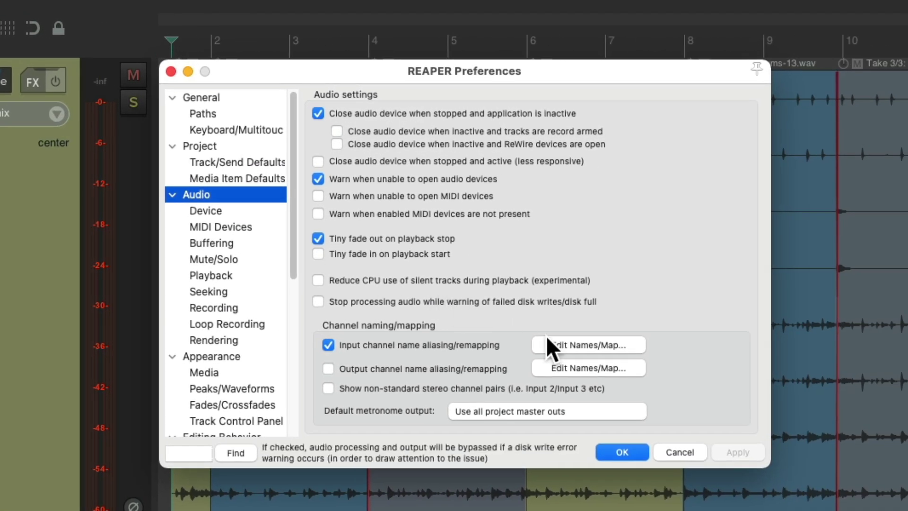
click(549, 345)
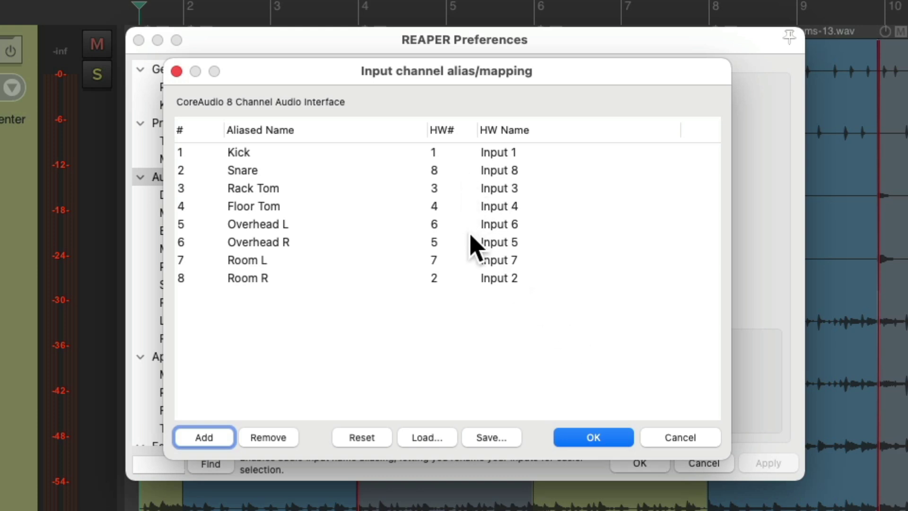
click(352, 261)
mouse_move(310, 256)
mouse_down()
mouse_move(314, 277)
mouse_move(302, 278)
mouse_move(304, 264)
mouse_up()
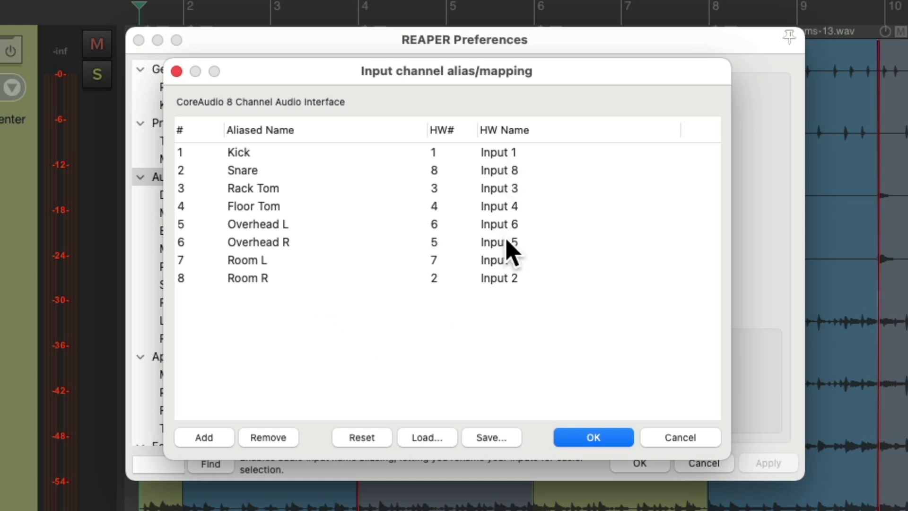
Move Output 1 down and back so outputs keep their original order, then reopen input aliases.
click(598, 444)
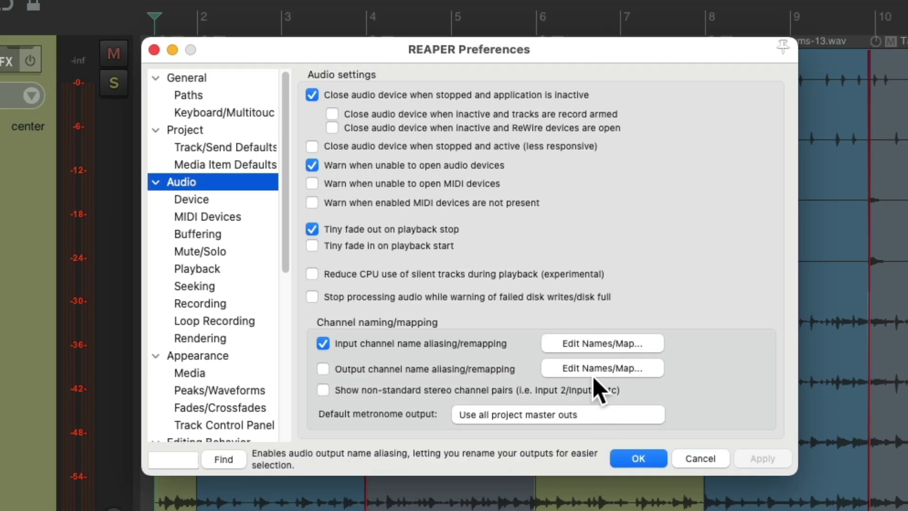
click(595, 374)
drag(381, 158, 377, 174)
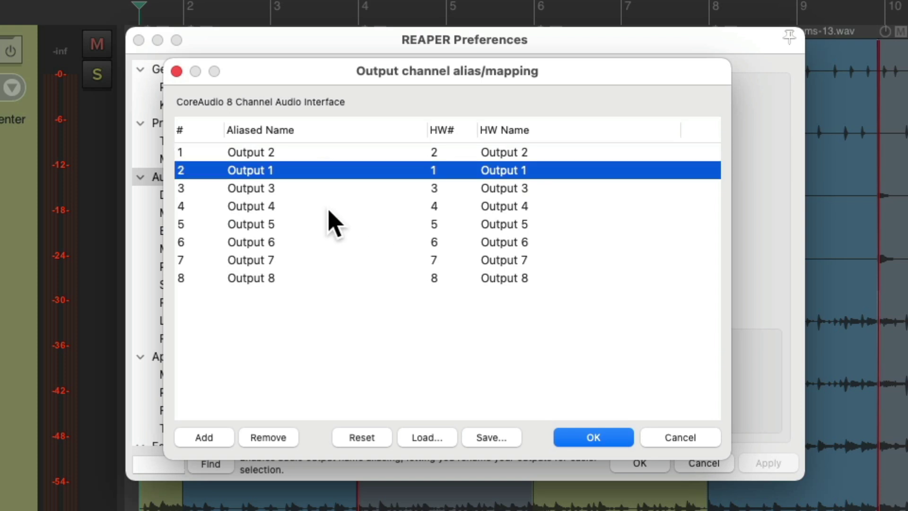
drag(313, 171, 314, 157)
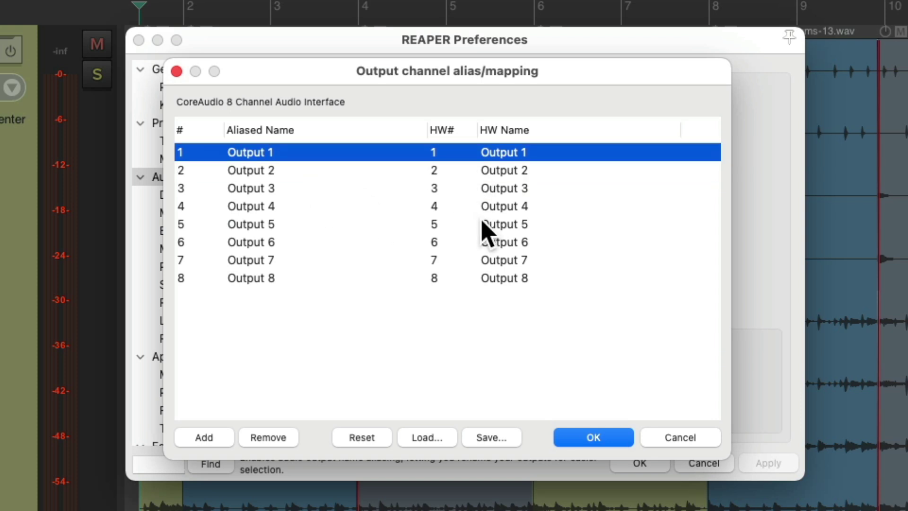
click(594, 436)
click(602, 349)
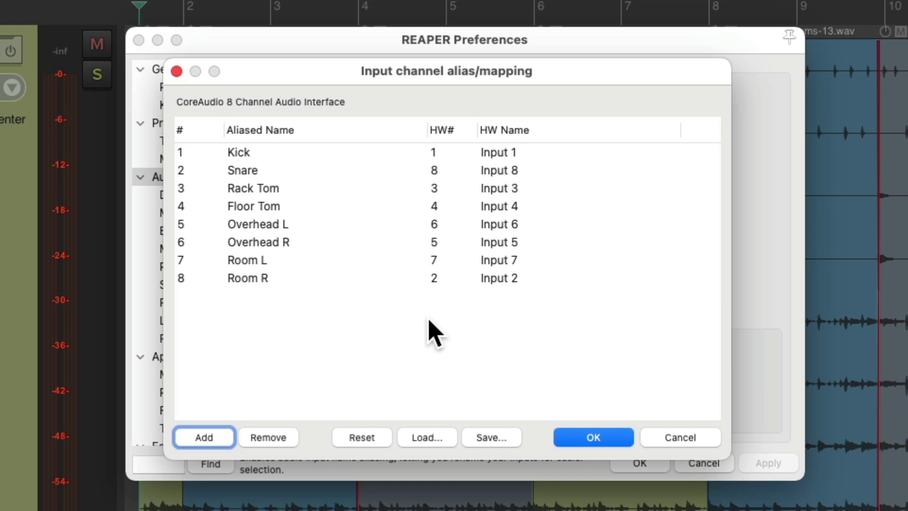
Reopen the input alias list and save the current alias map to a file named Drums.
click(591, 437)
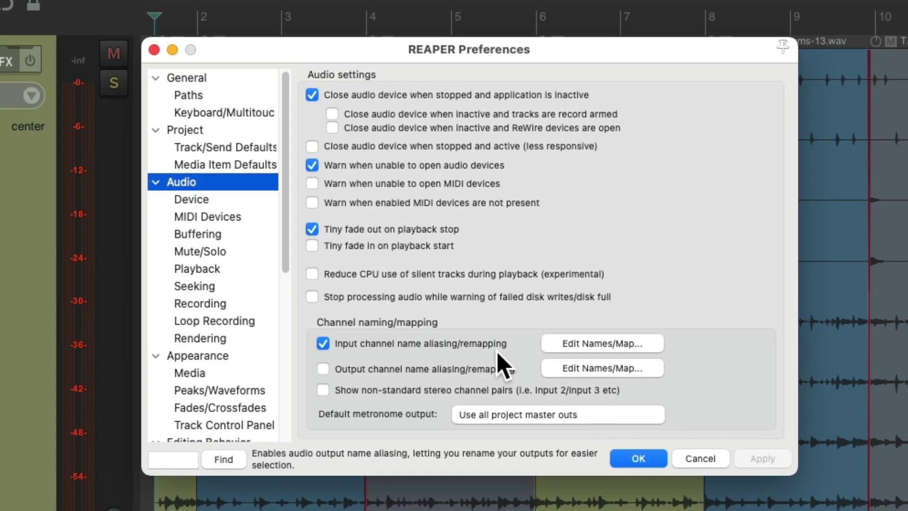
click(569, 347)
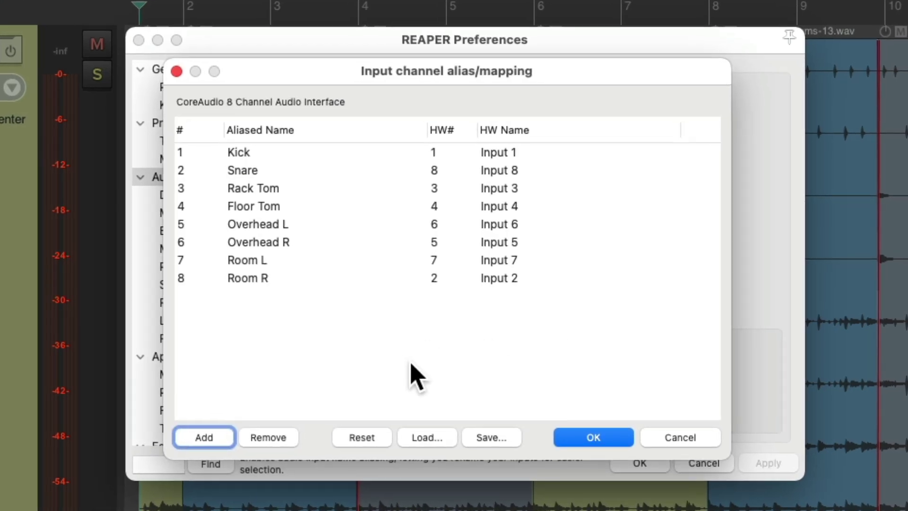
click(500, 435)
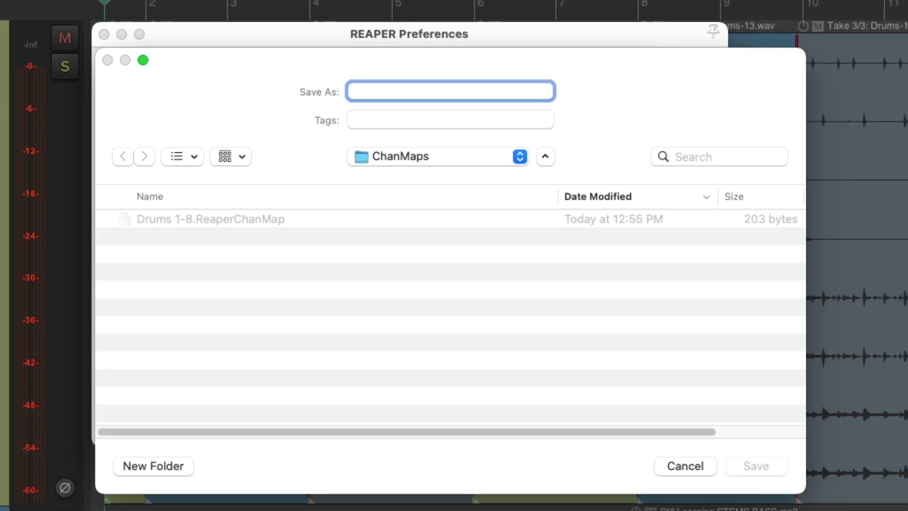
text(Drums)
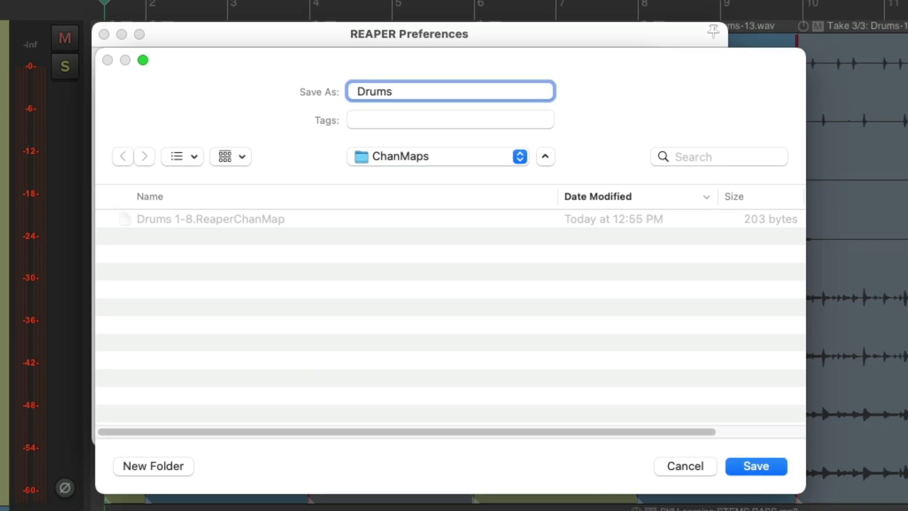
key(Return)
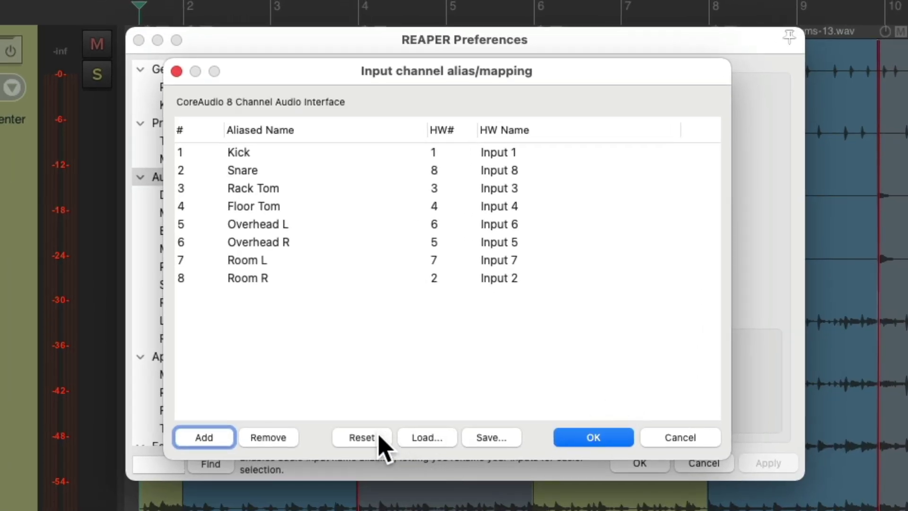
Reset all input aliases to default, then reload the saved Drums map file.
click(374, 436)
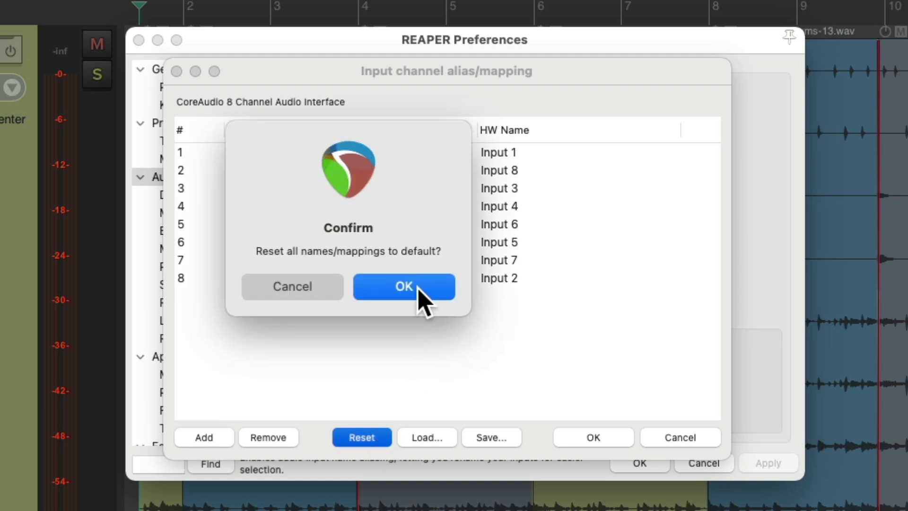
click(418, 290)
click(424, 435)
double_click(434, 221)
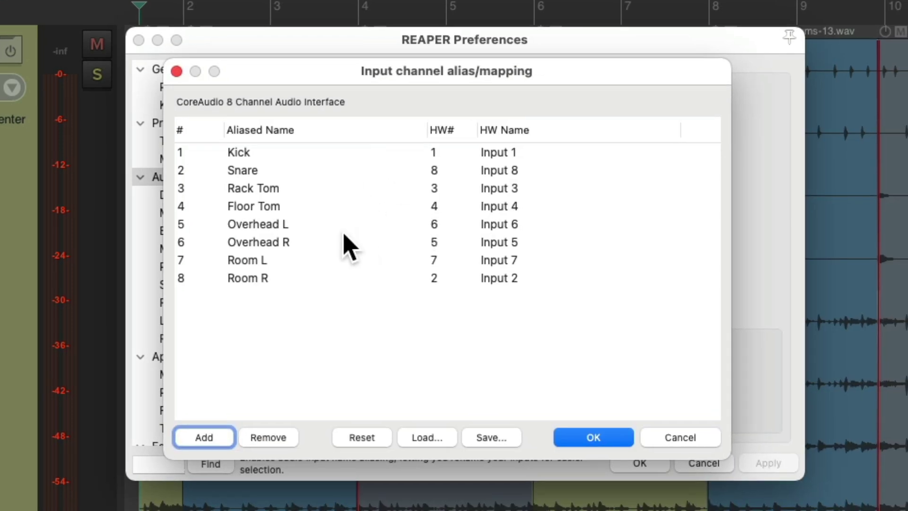